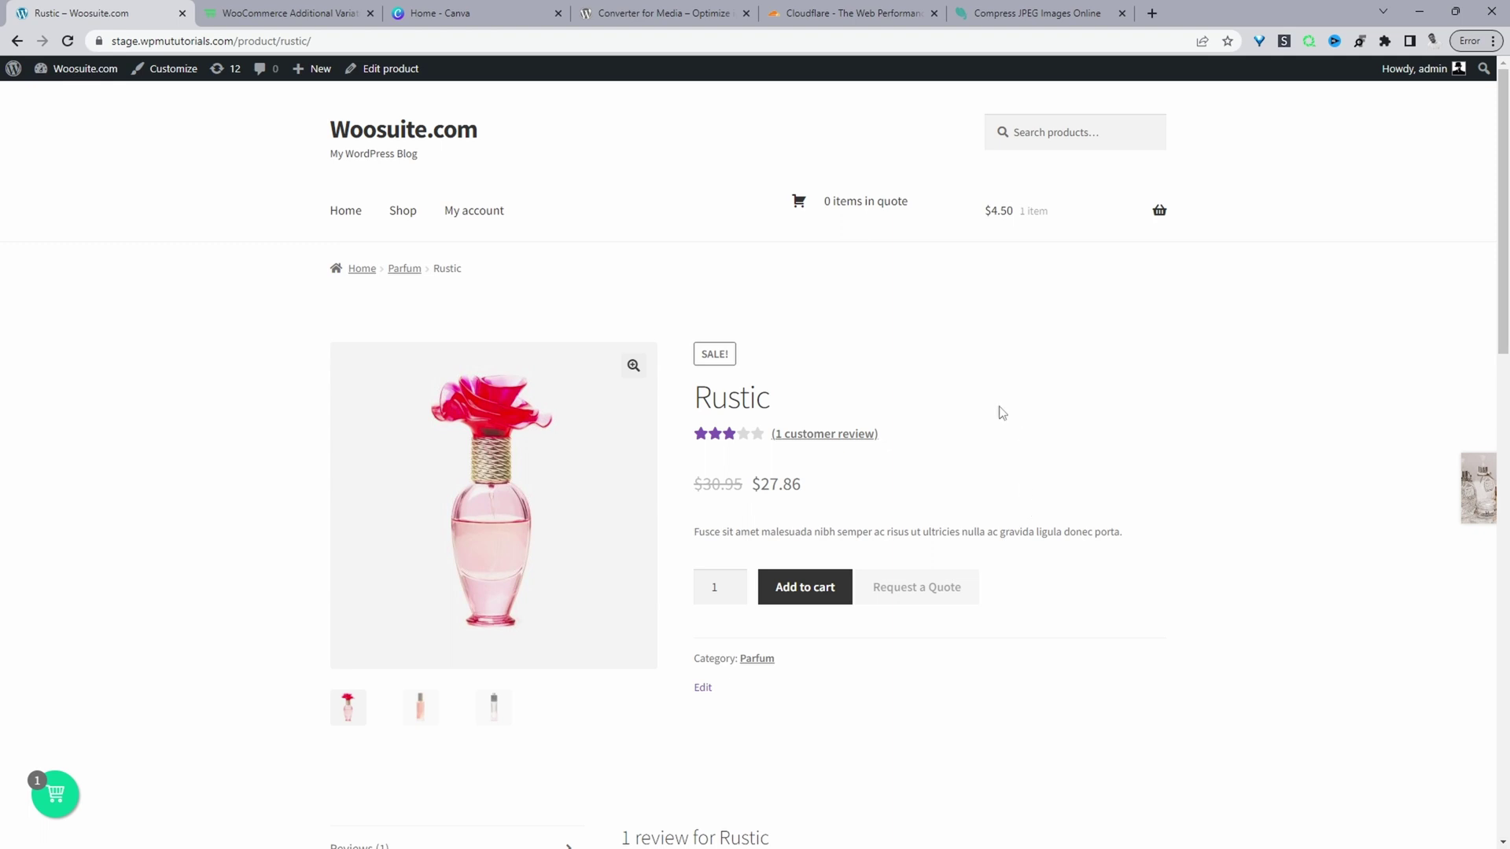
Inspect the product image's page markup in Chrome developer tools, then close them
scroll(289, 430, down, 3)
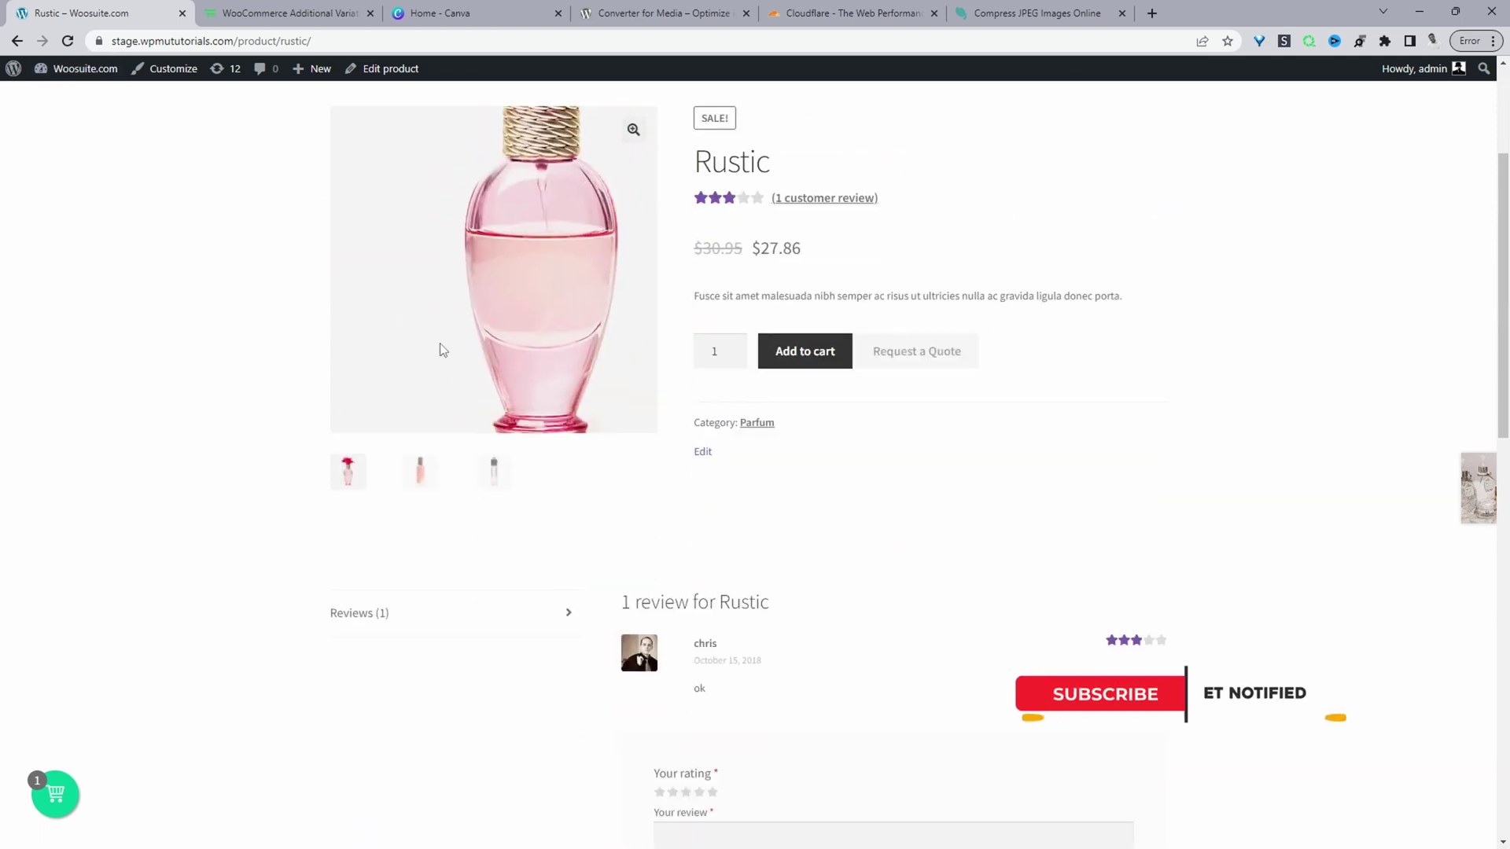
scroll(559, 377, up, 2)
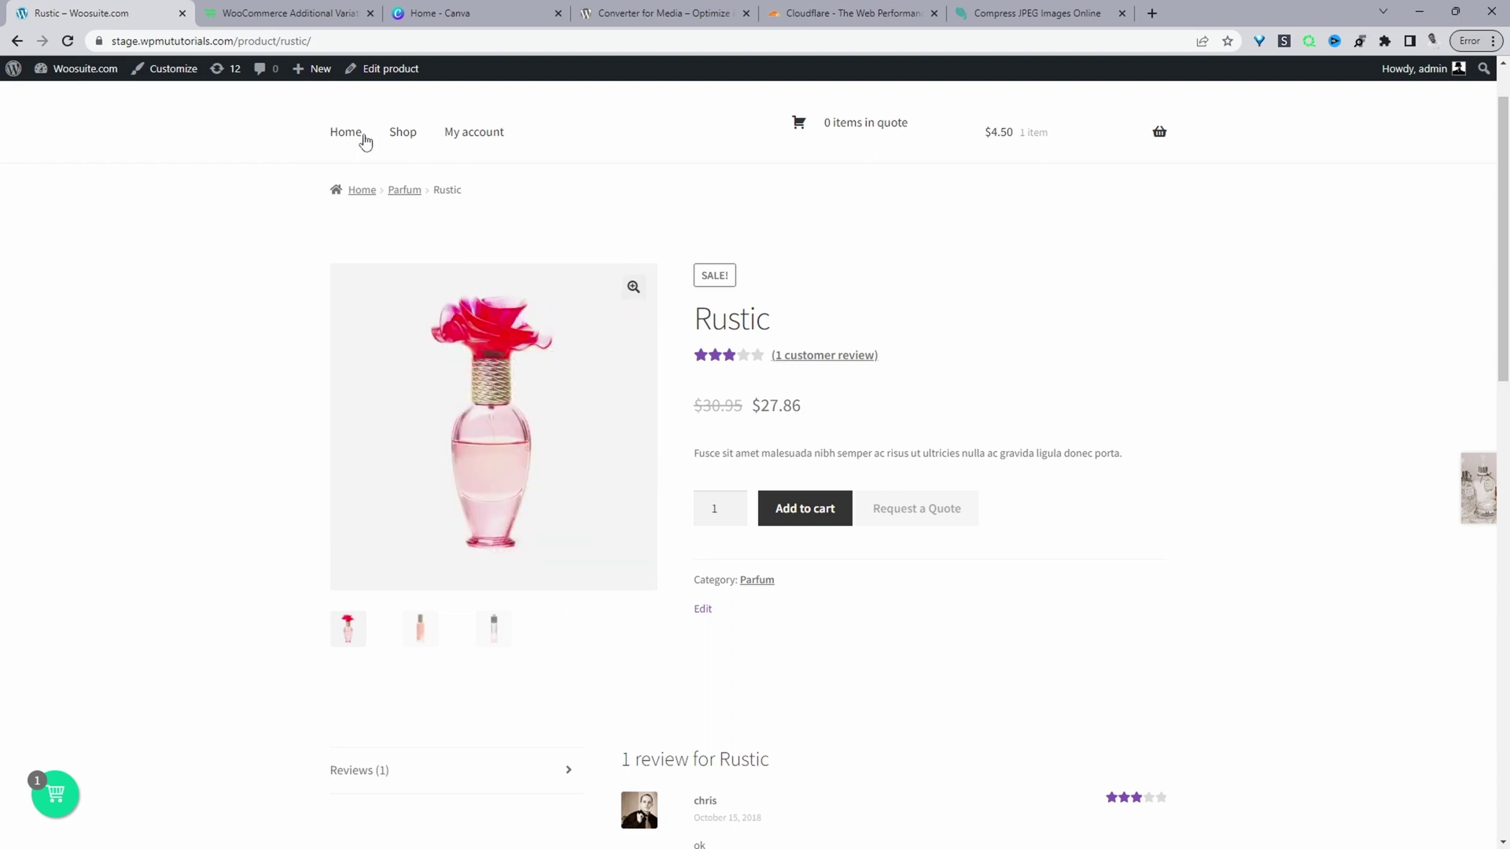
scroll(202, 286, down, 2)
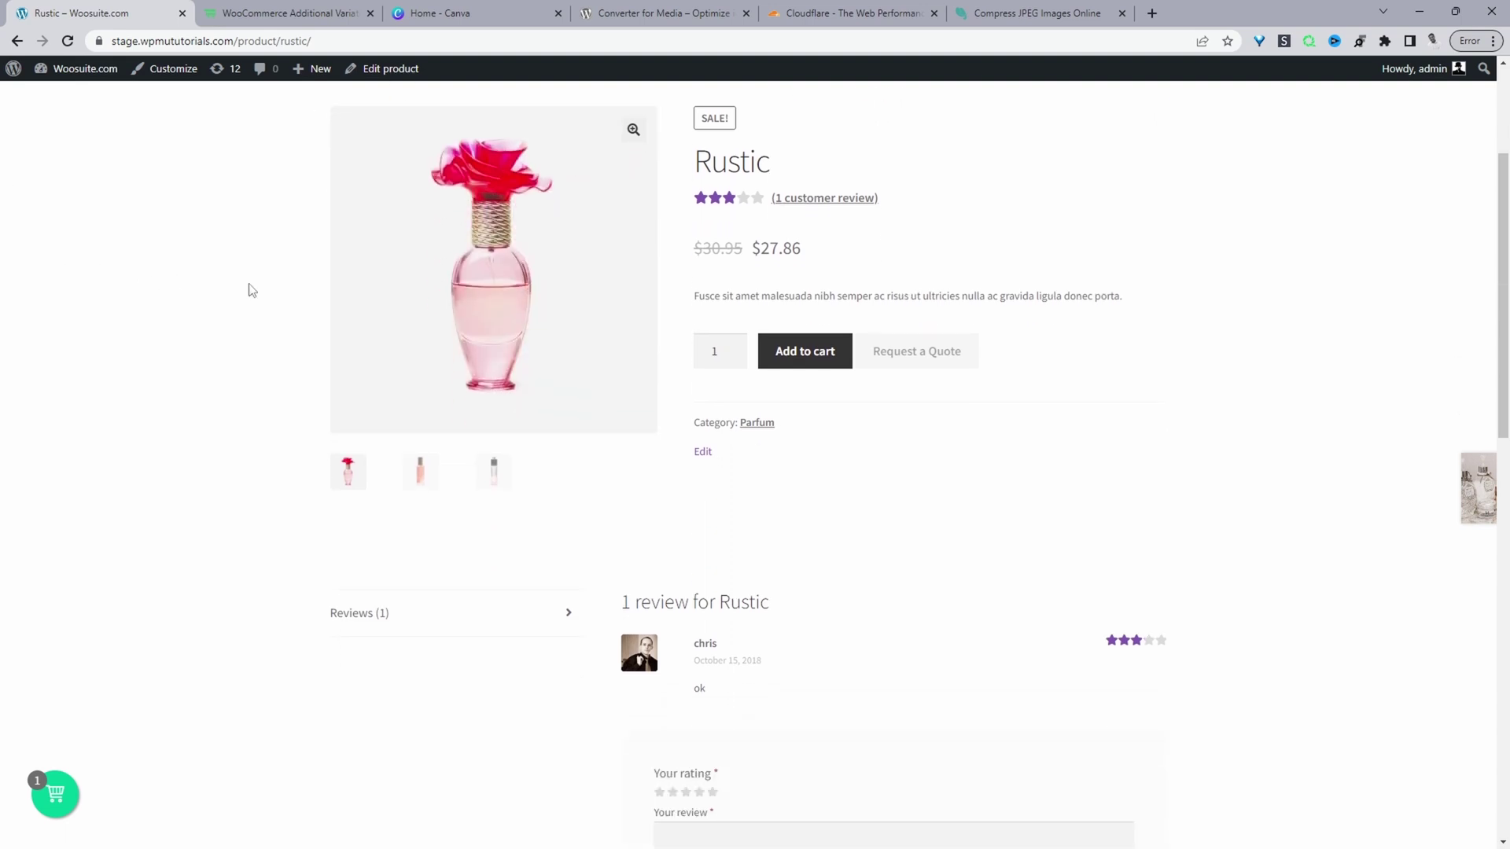
scroll(246, 287, up, 2)
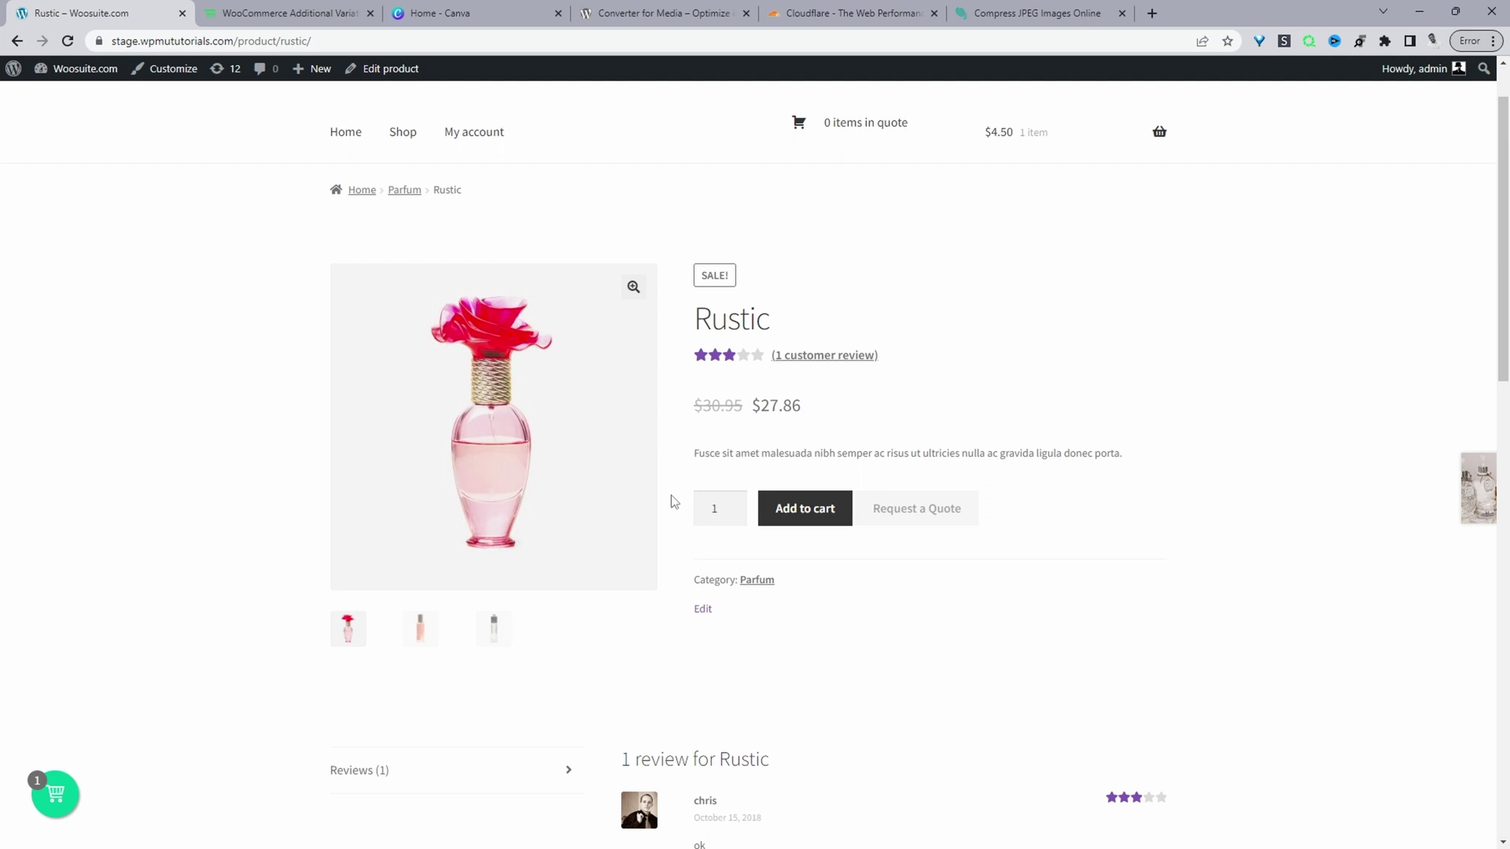
right_click(487, 464)
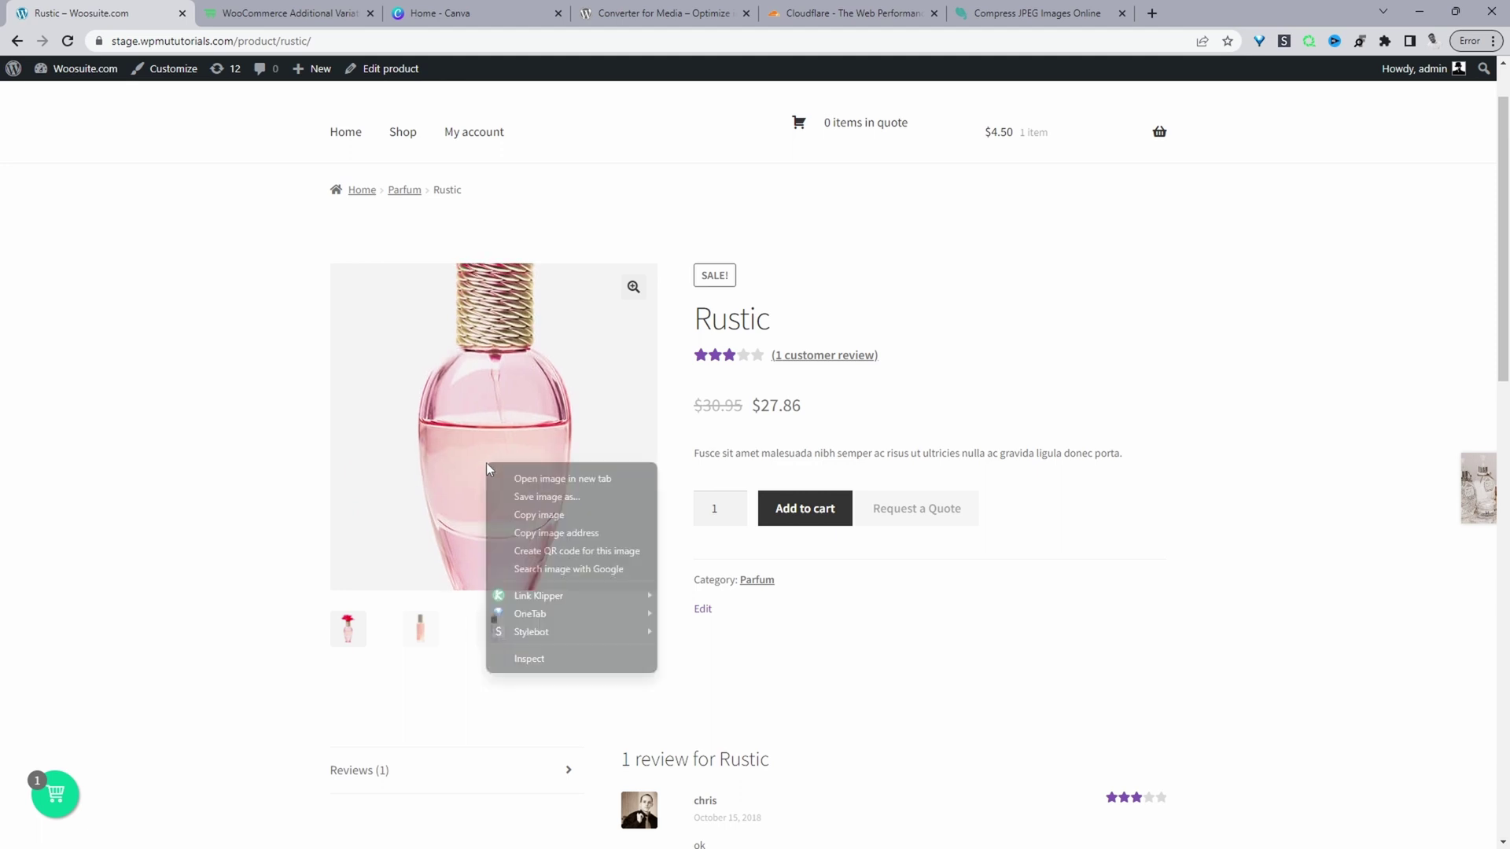
click(524, 660)
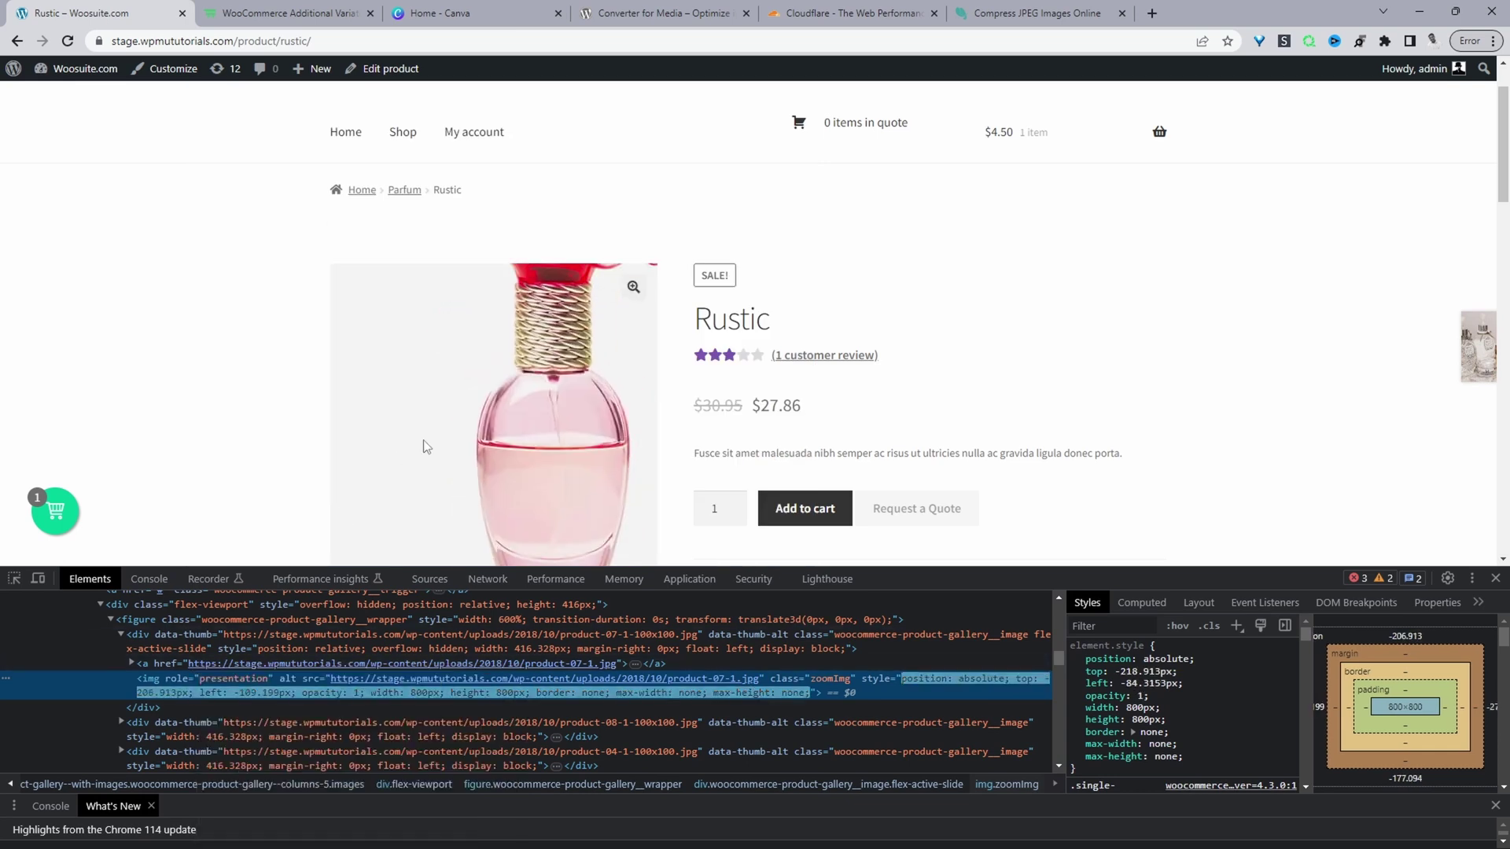
click(13, 579)
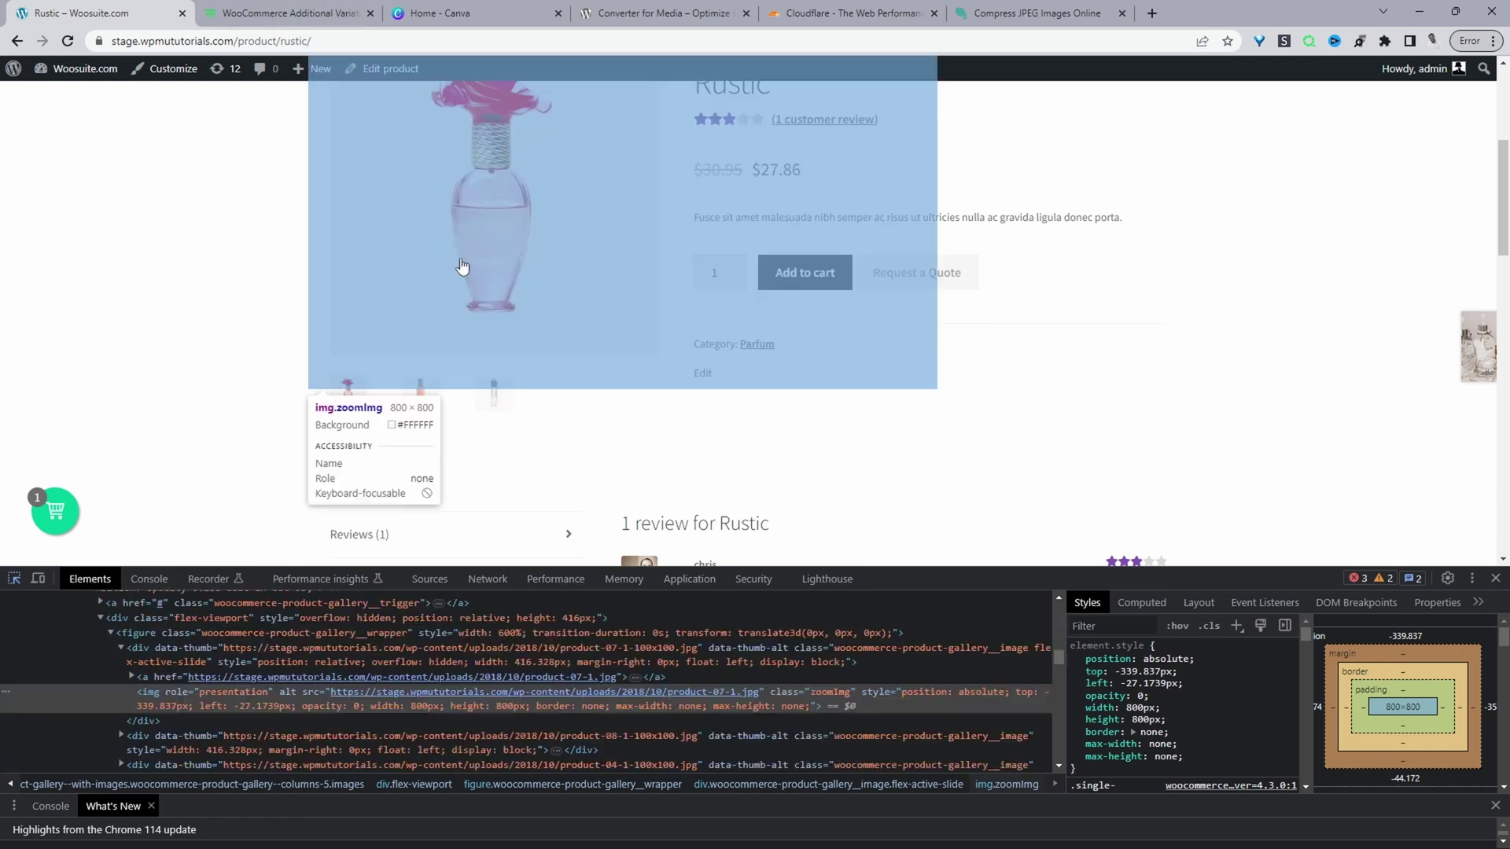
scroll(192, 376, up, 1)
click(187, 405)
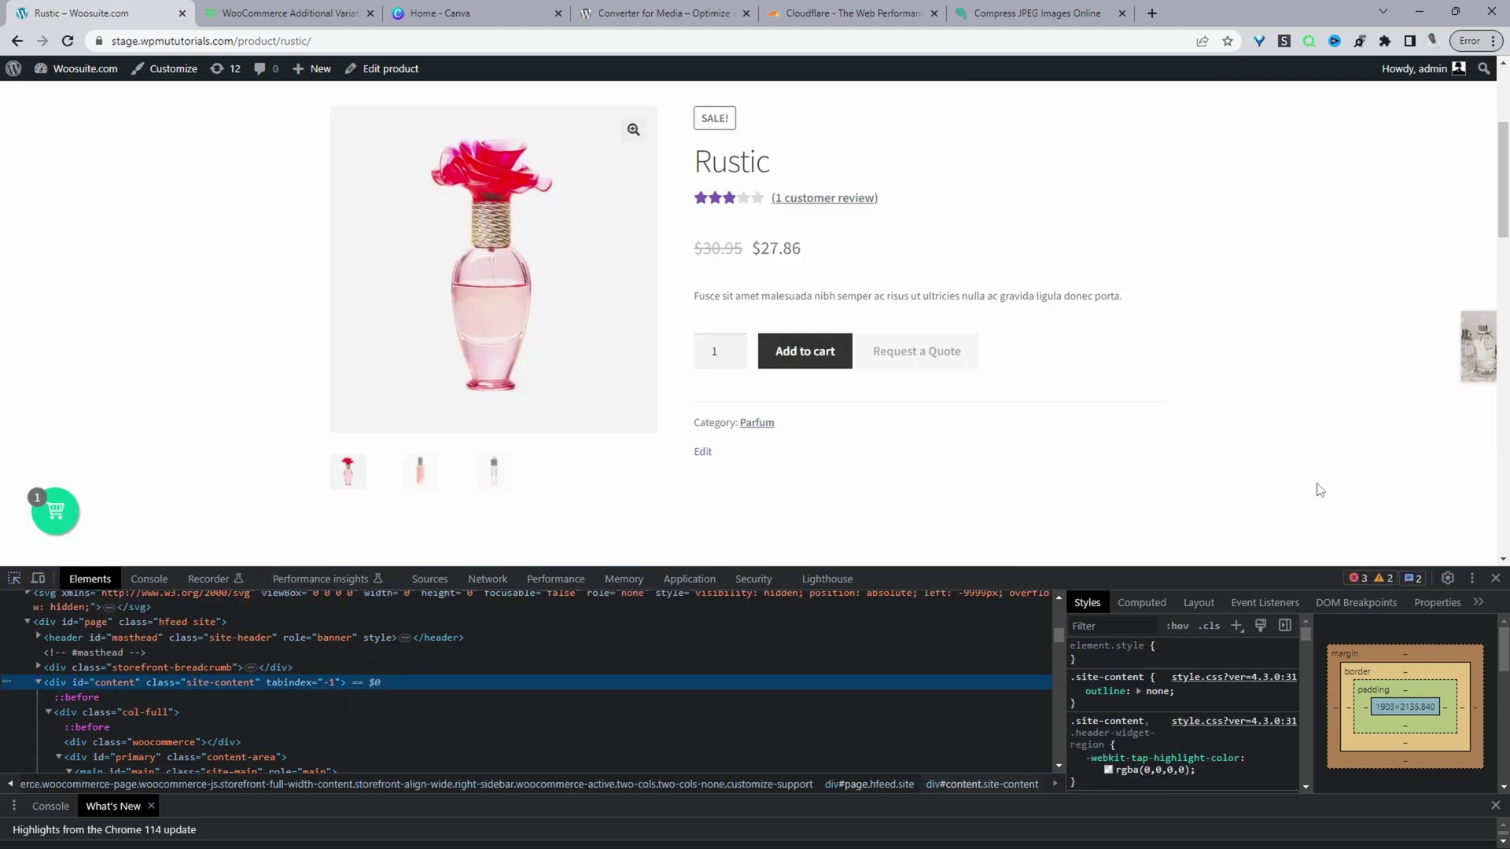
key(F12)
scroll(498, 370, up, 2)
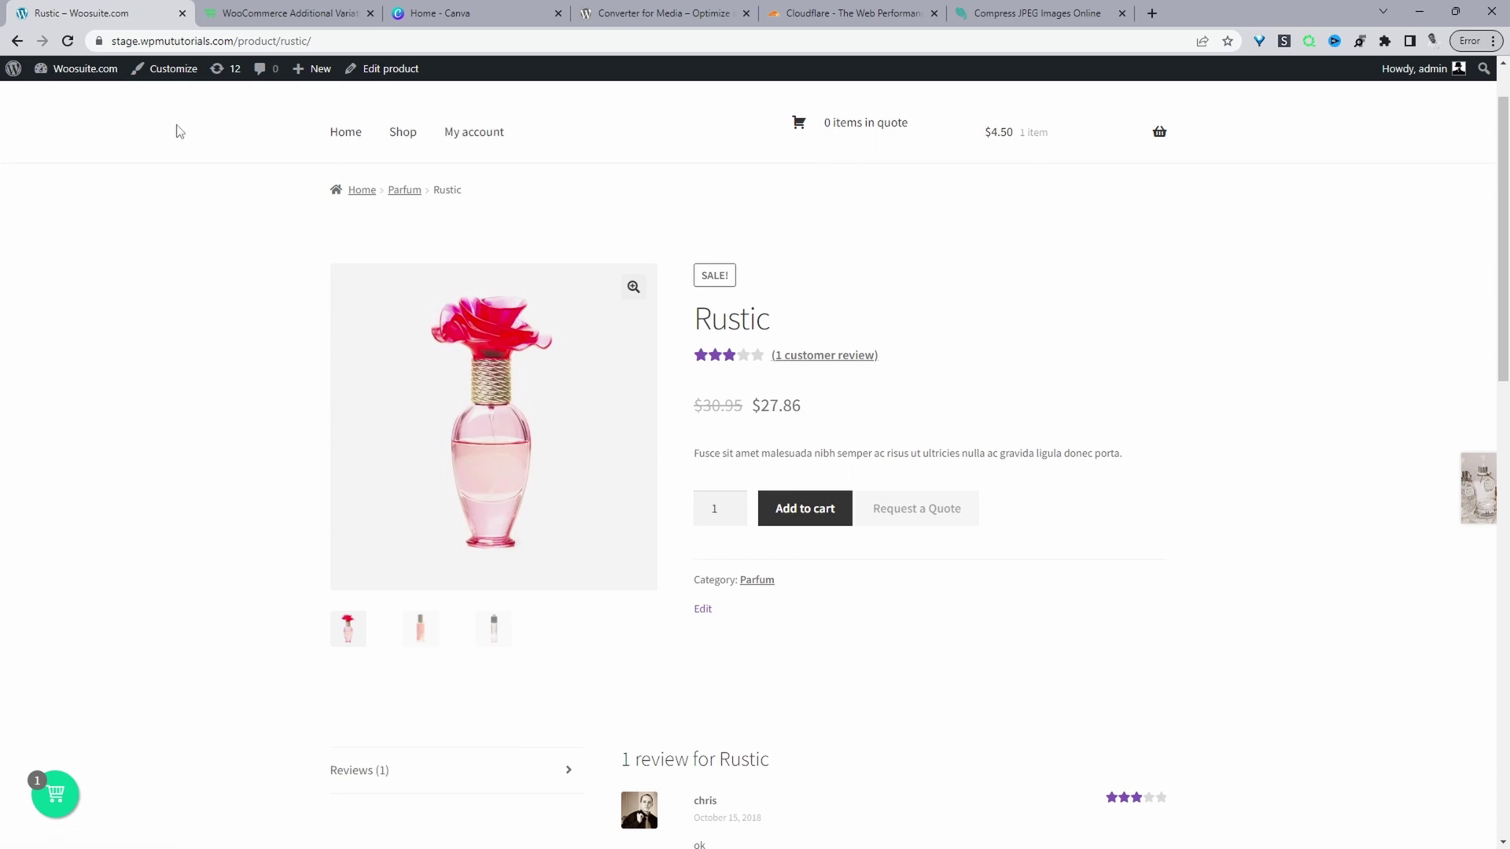
Bring up the Customizer's WooCommerce Product Images section showing 1:1 thumbnail cropping
click(161, 71)
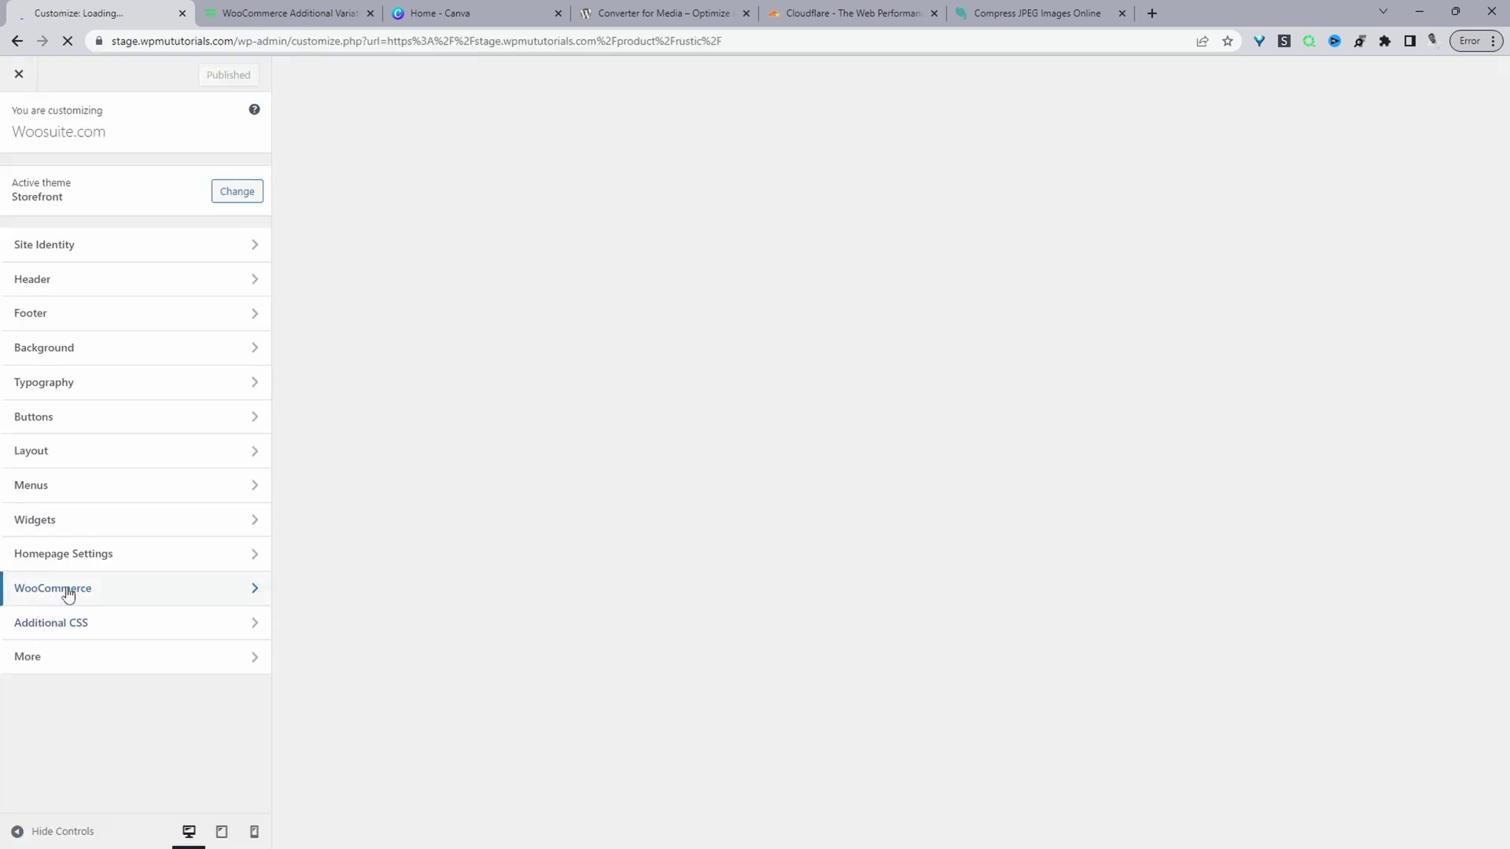
click(67, 588)
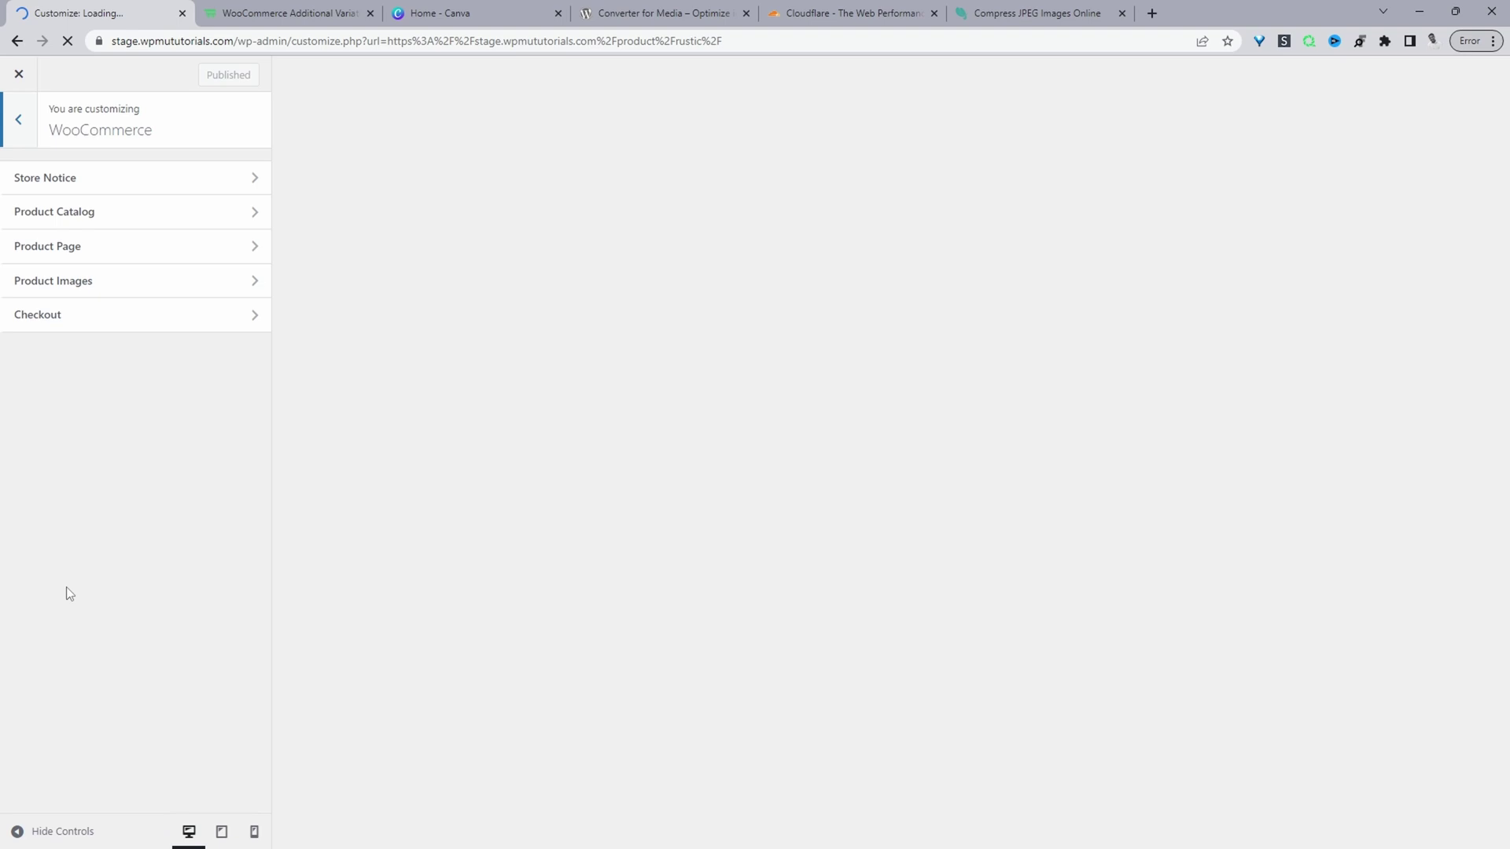
click(106, 281)
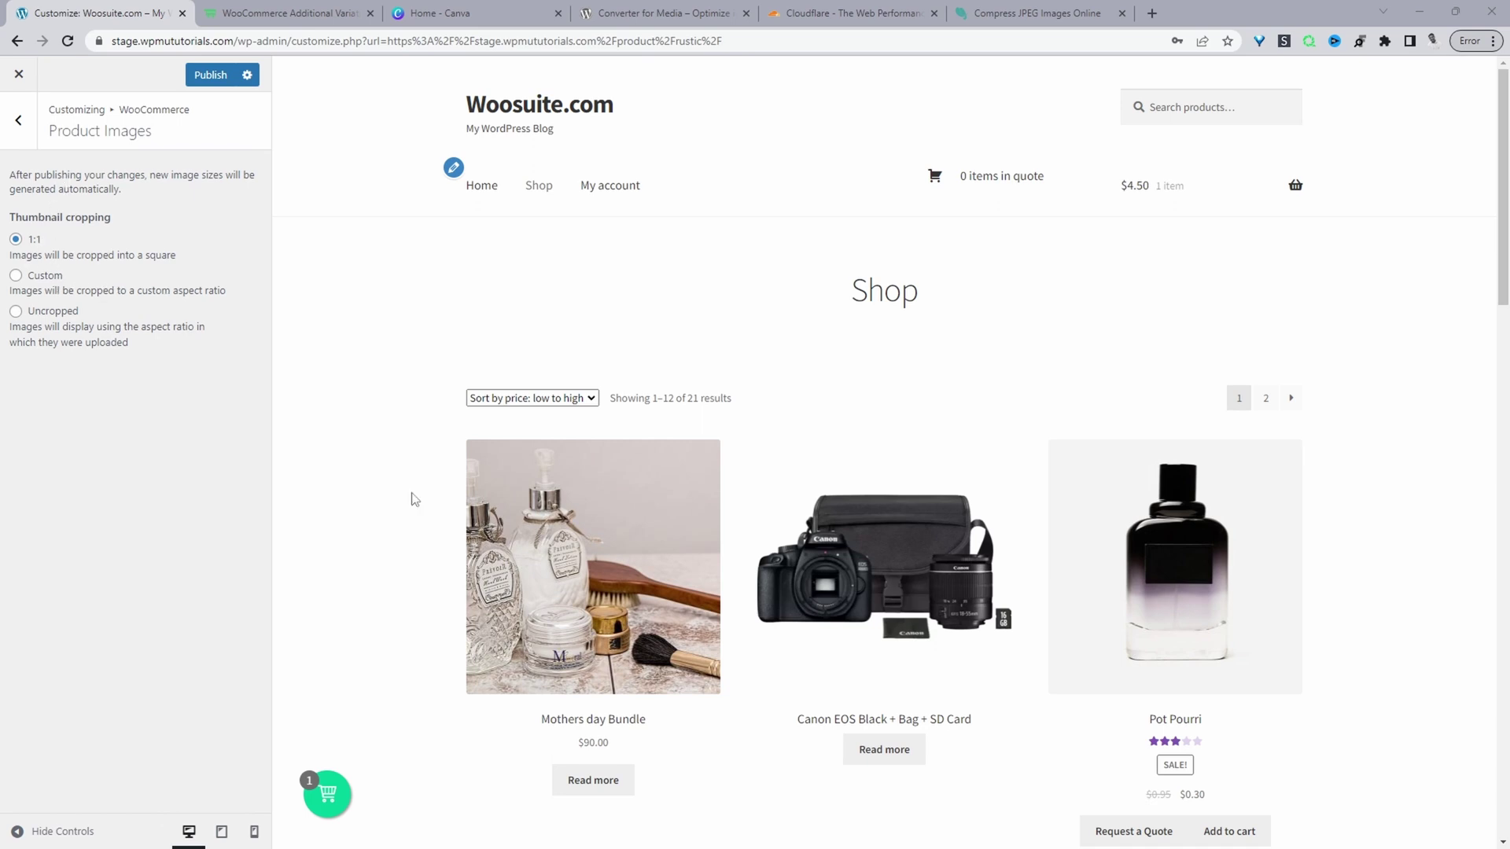
scroll(574, 366, down, 3)
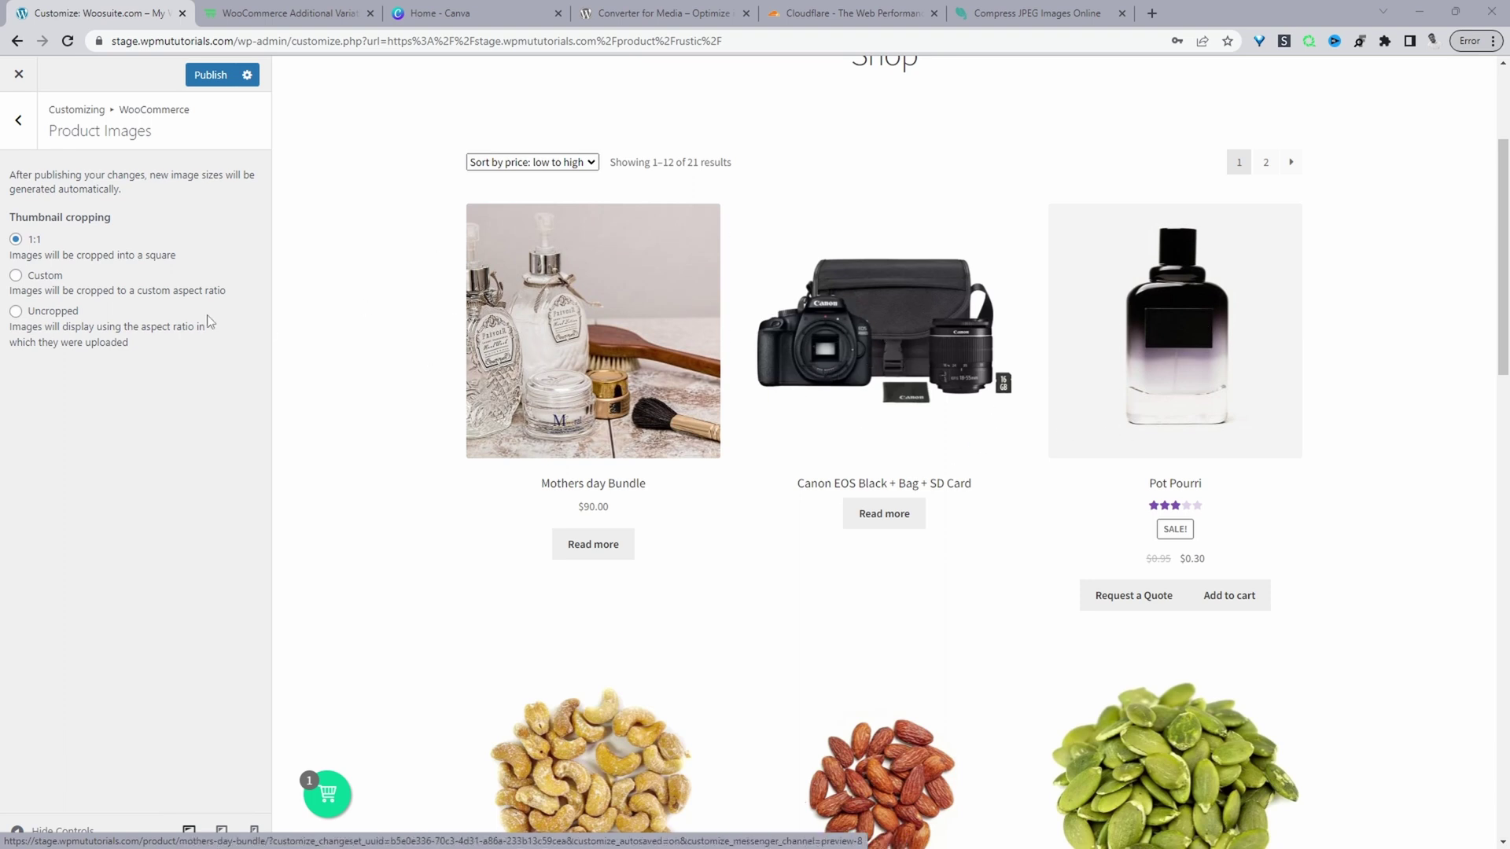
scroll(454, 316, up, 2)
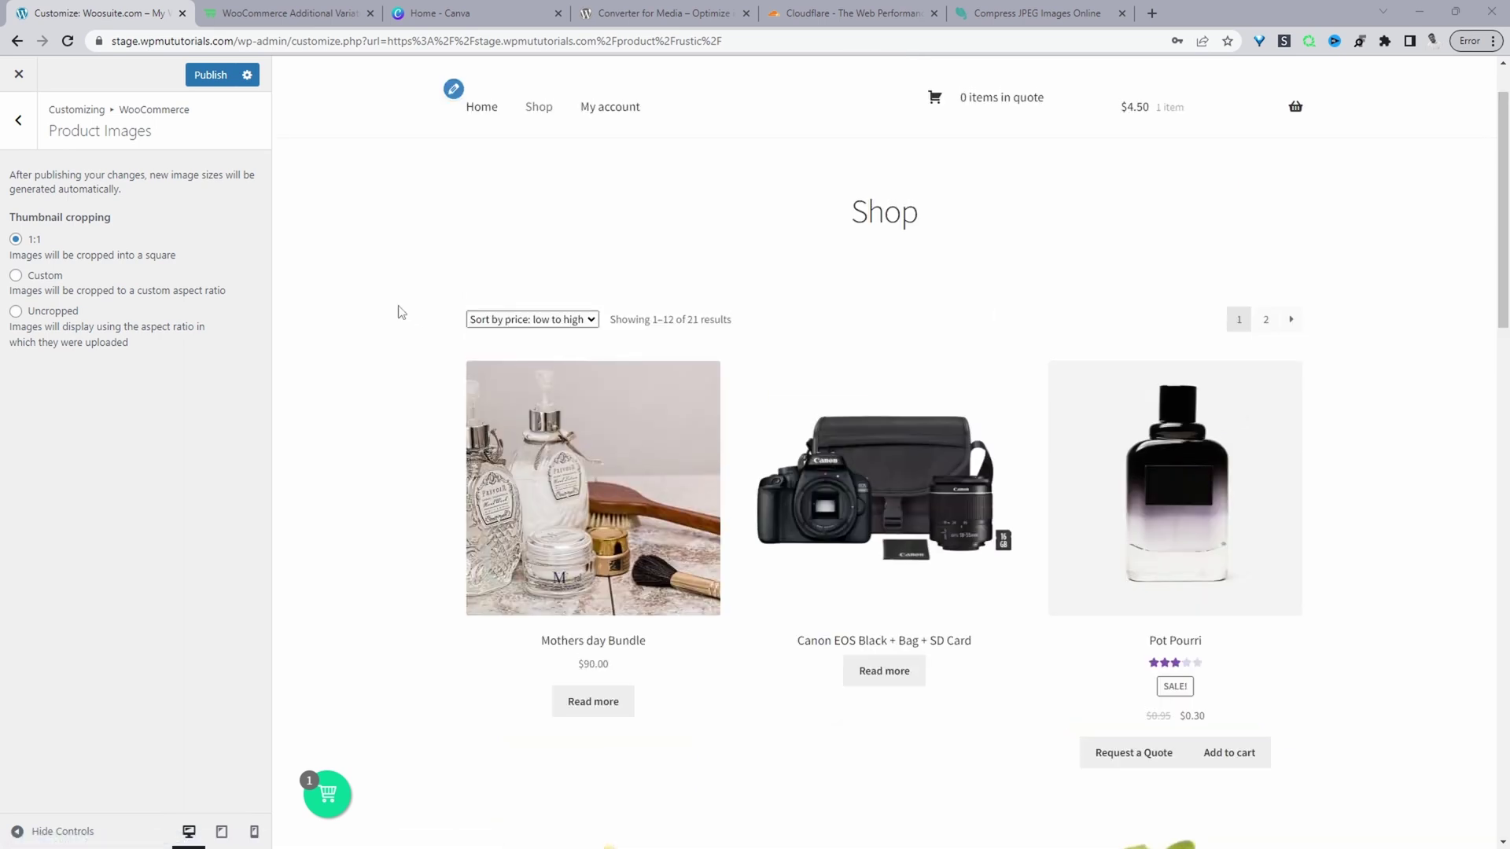
View woosuite.com's WooCommerce Additional Variation Images page, then return to the WordPress Dashboard
click(250, 11)
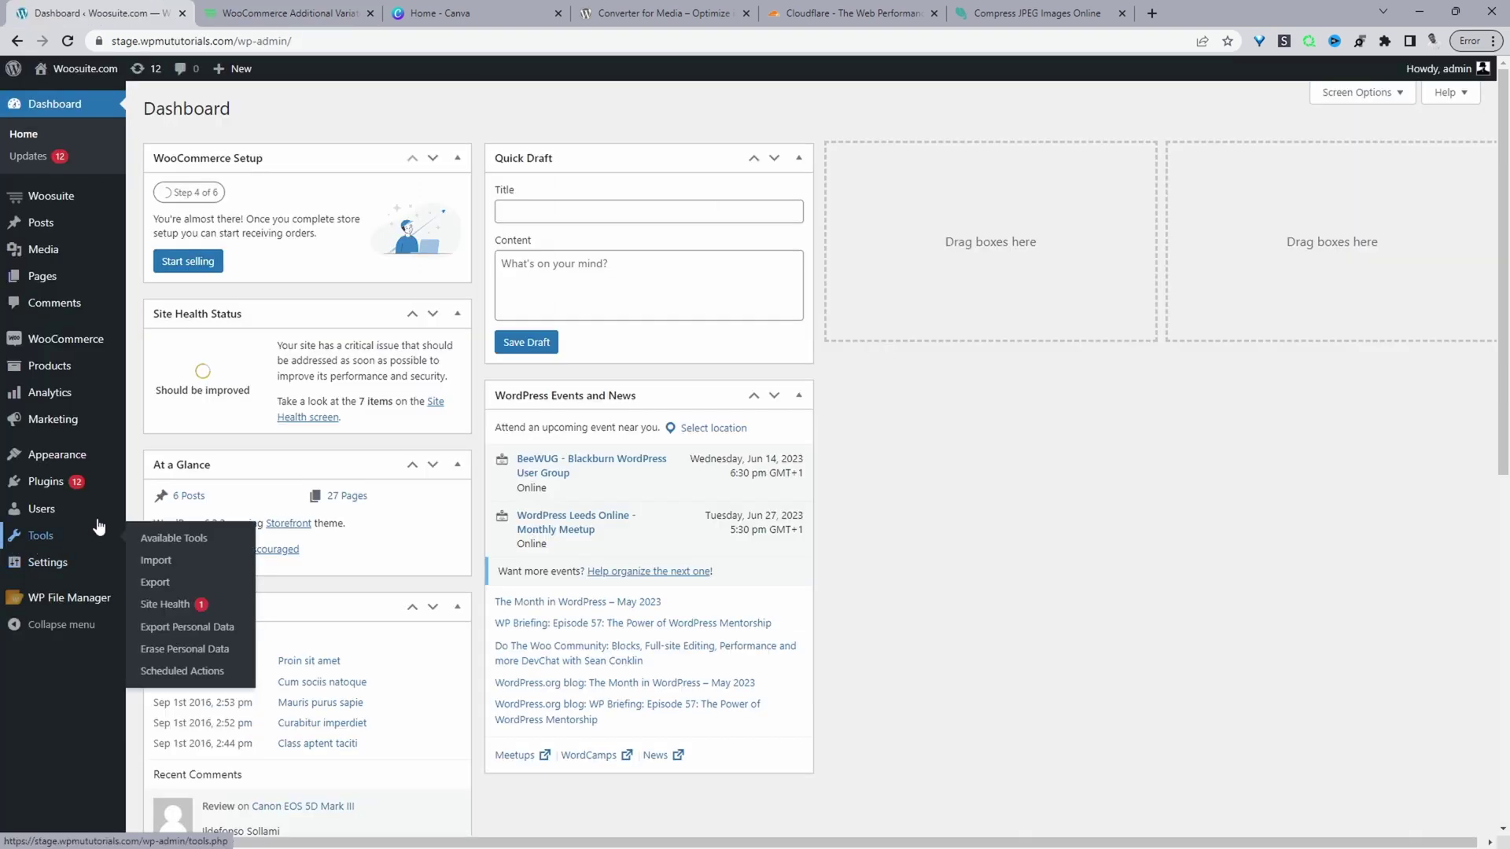
mouse_move(94, 509)
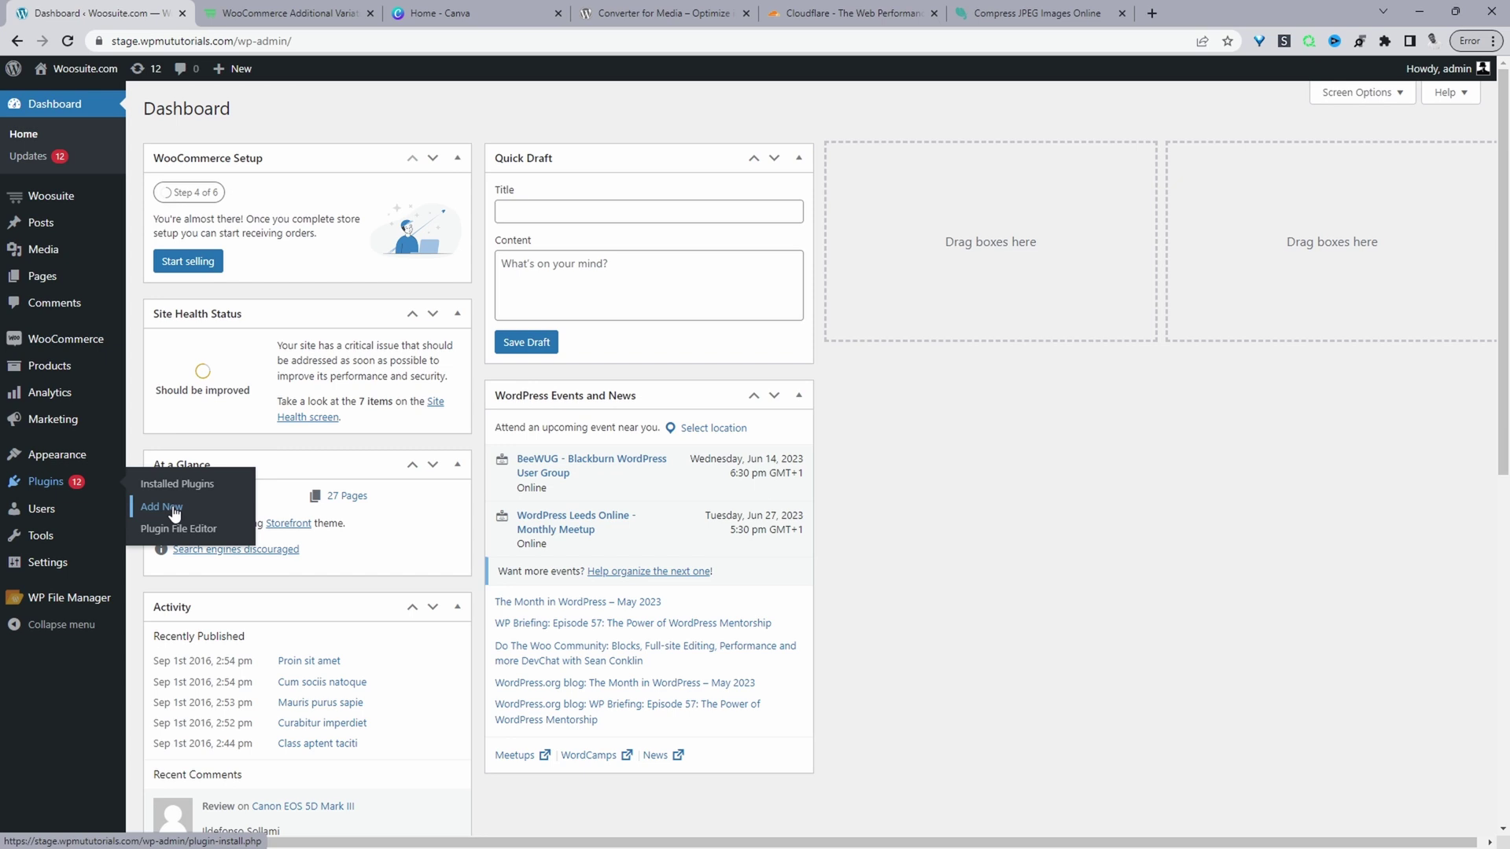
Switch the Additional Variation Images addon ON in the Woosuite Addons page opened in a new tab
mouse_move(59, 189)
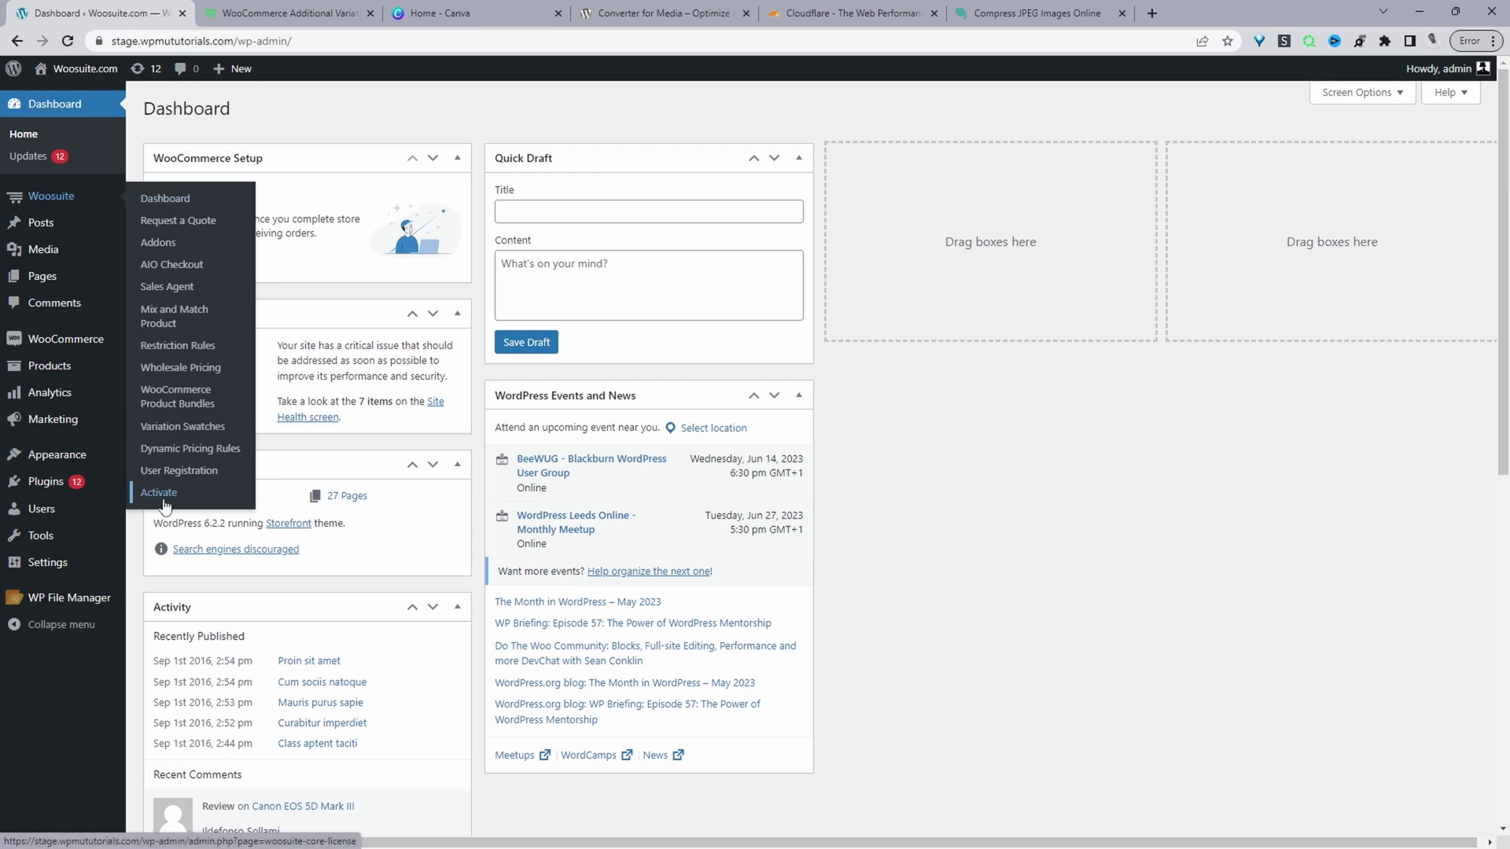
middle_click(143, 245)
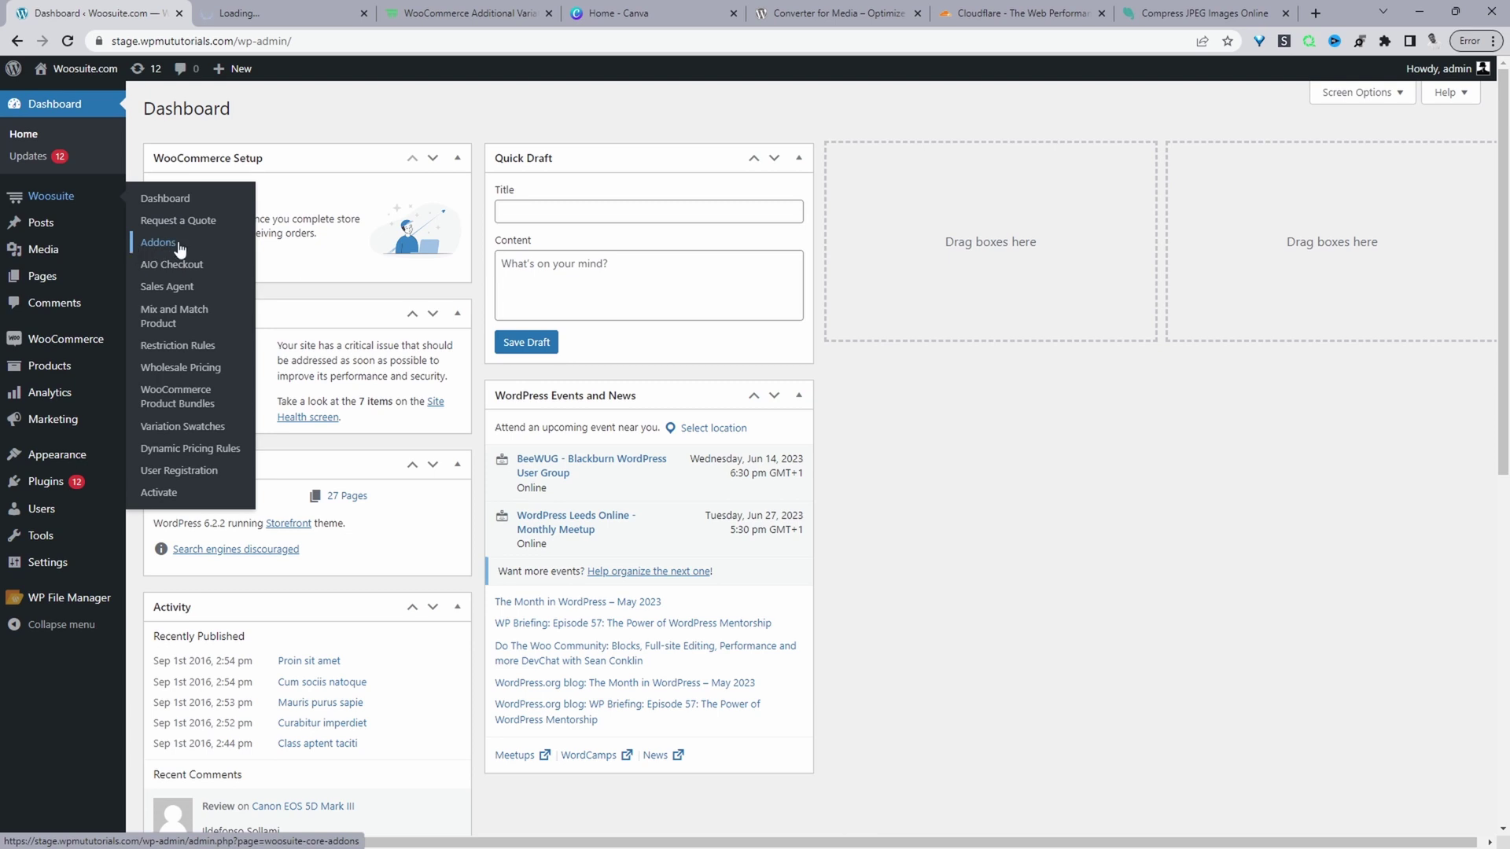
key(ctrl+Tab)
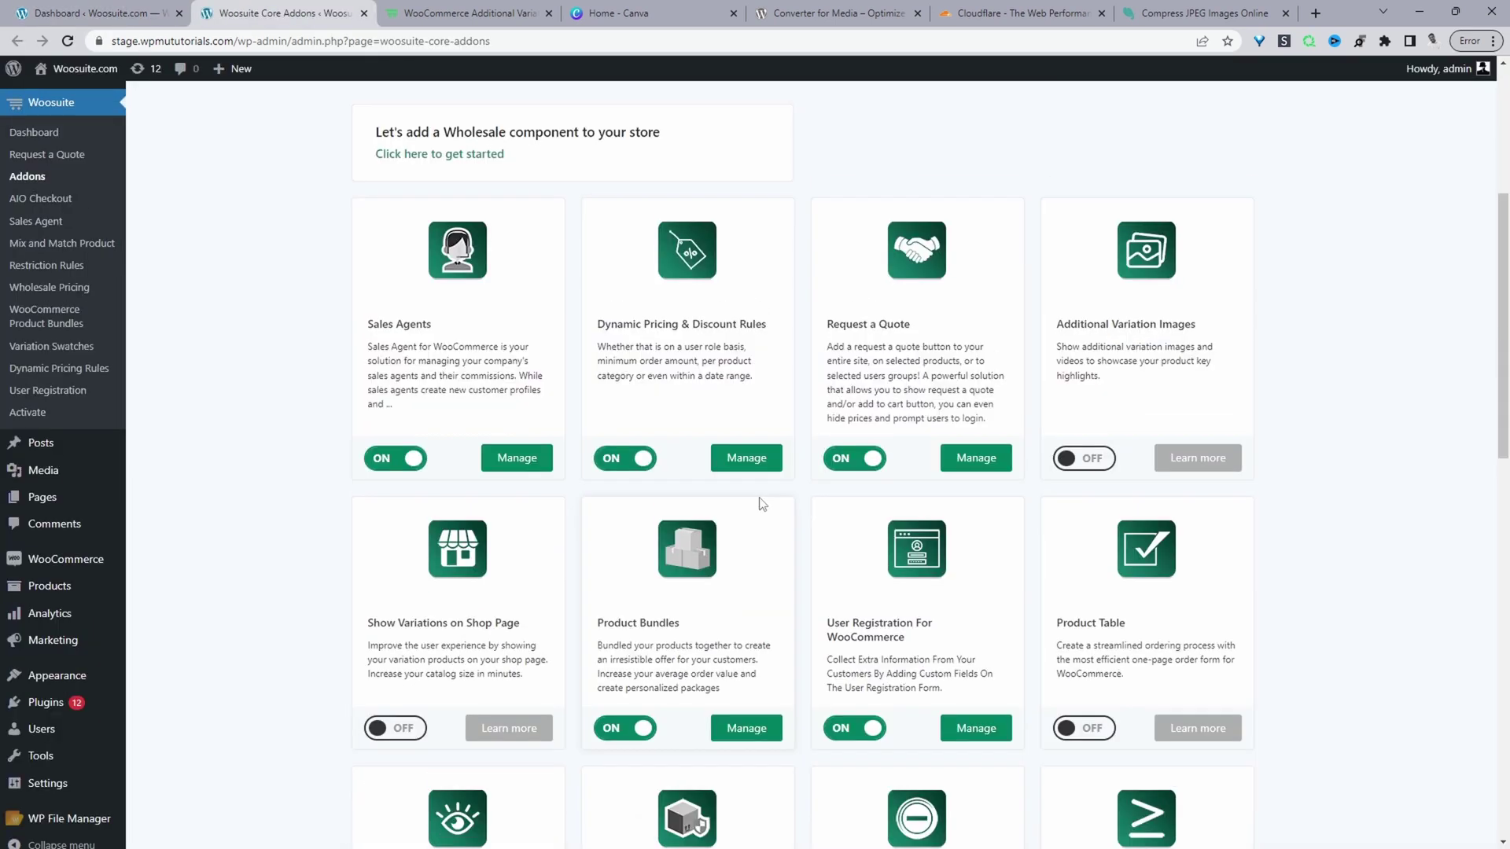
scroll(1119, 646, down, 1)
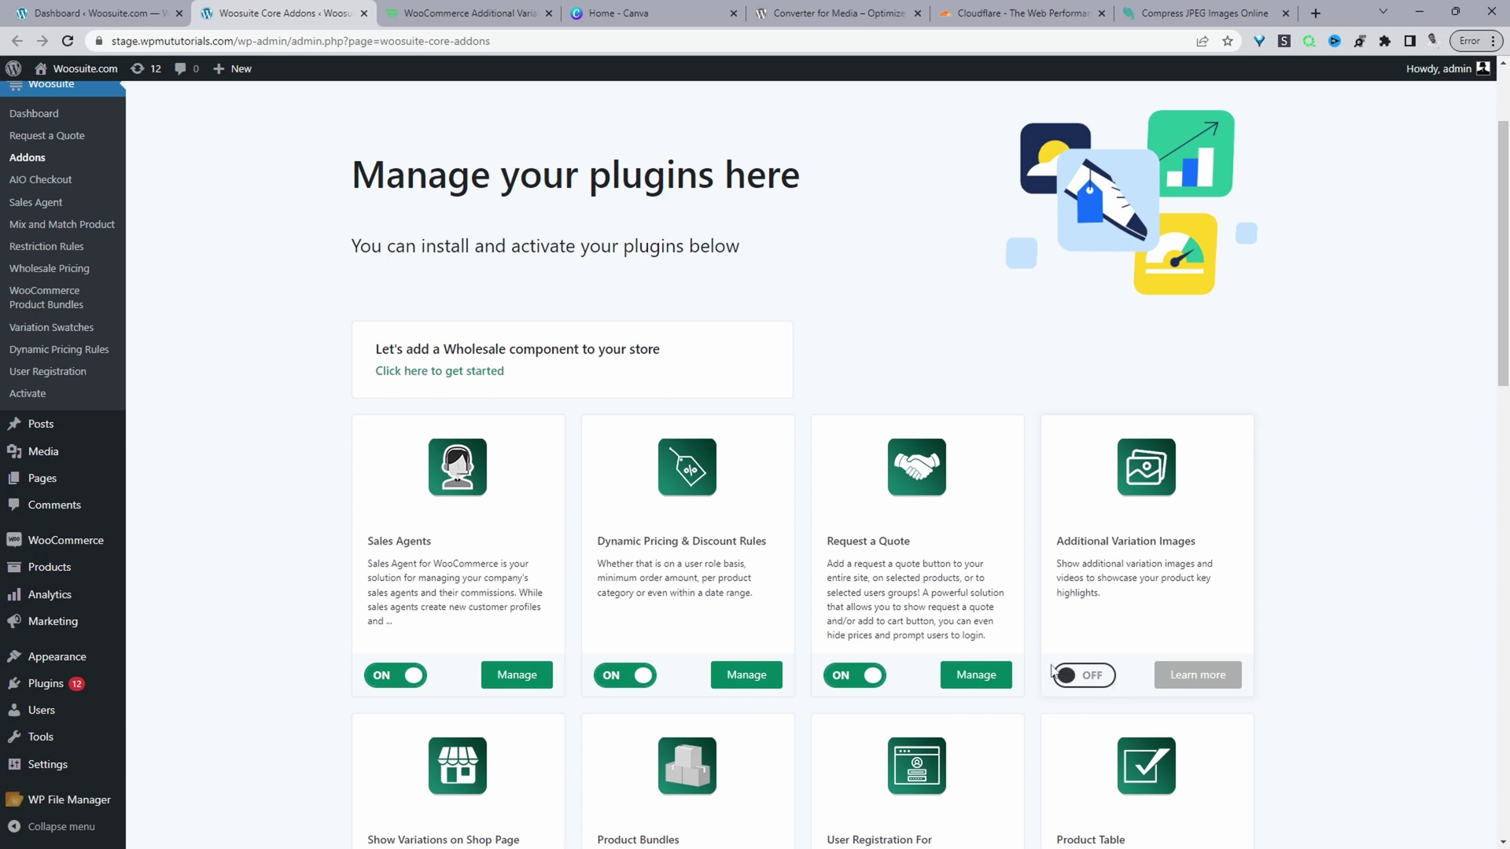
click(1072, 681)
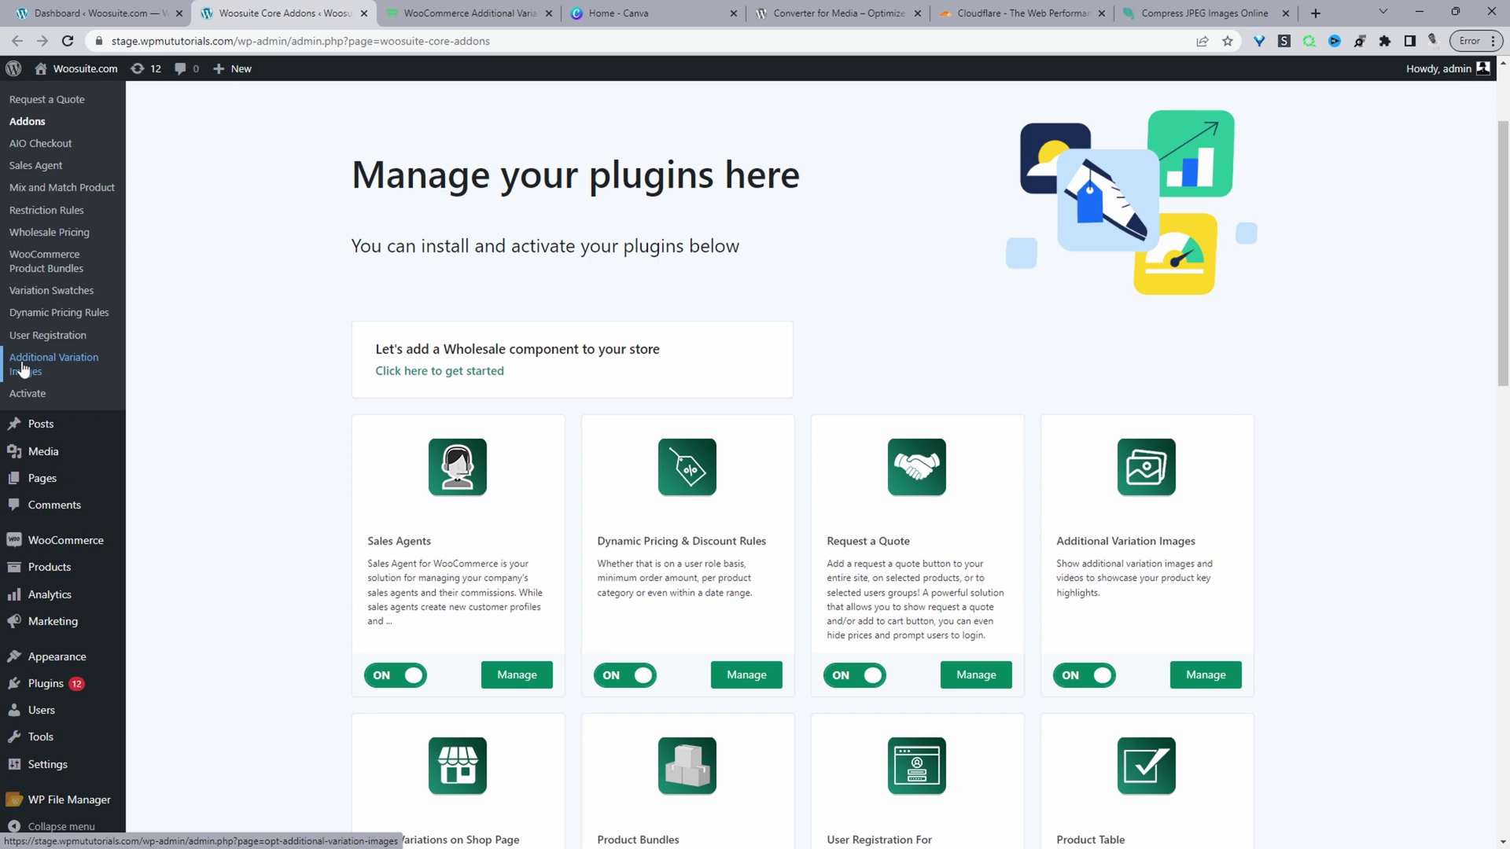
Review Additional Variation Images Gallery Options (4 thumbnail items, 30% width) against the Rustic product gallery
click(24, 369)
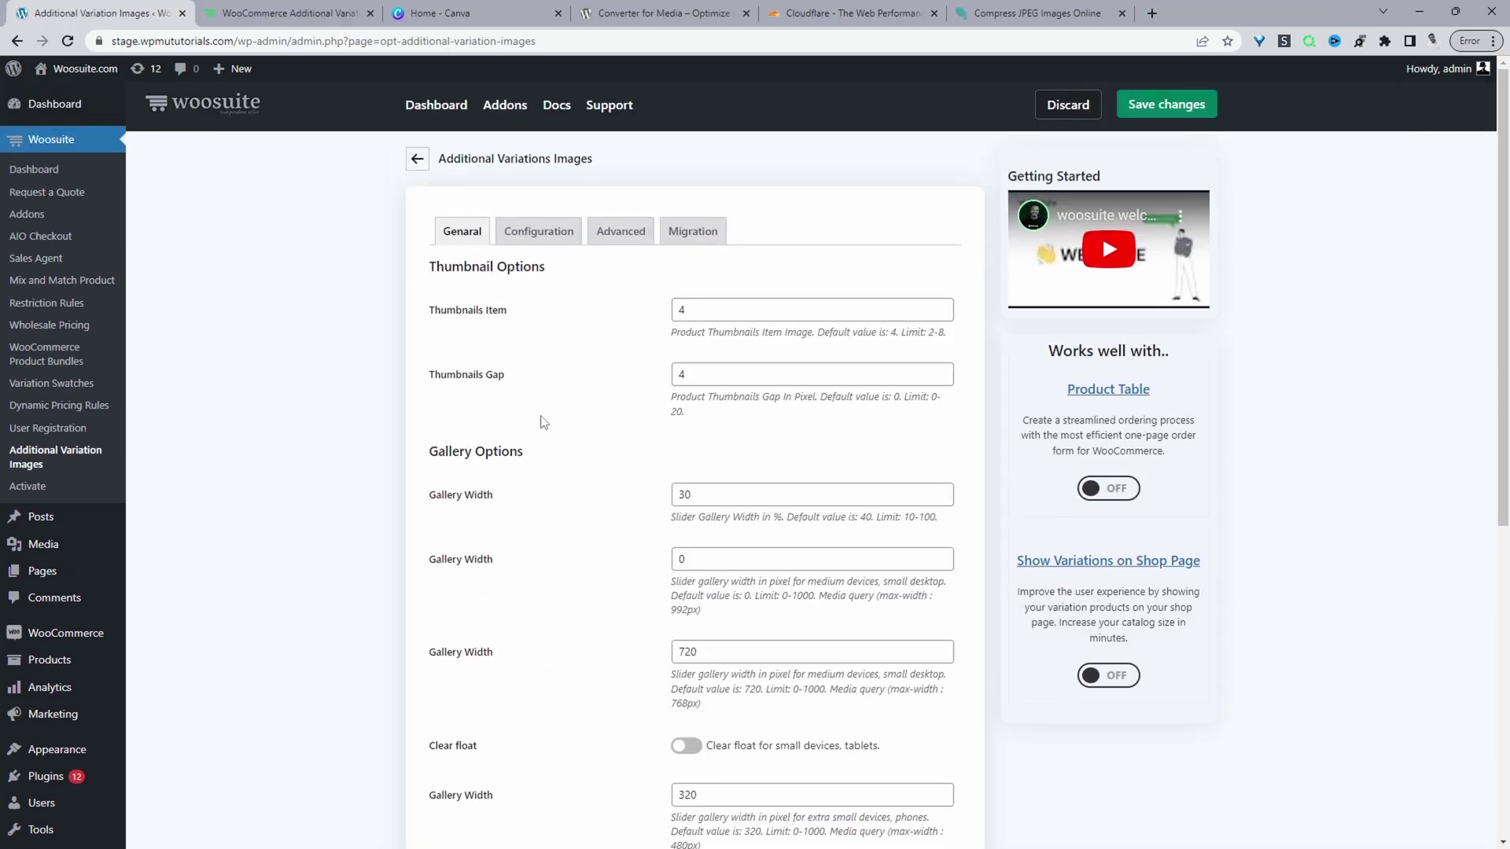
scroll(543, 422, down, 1)
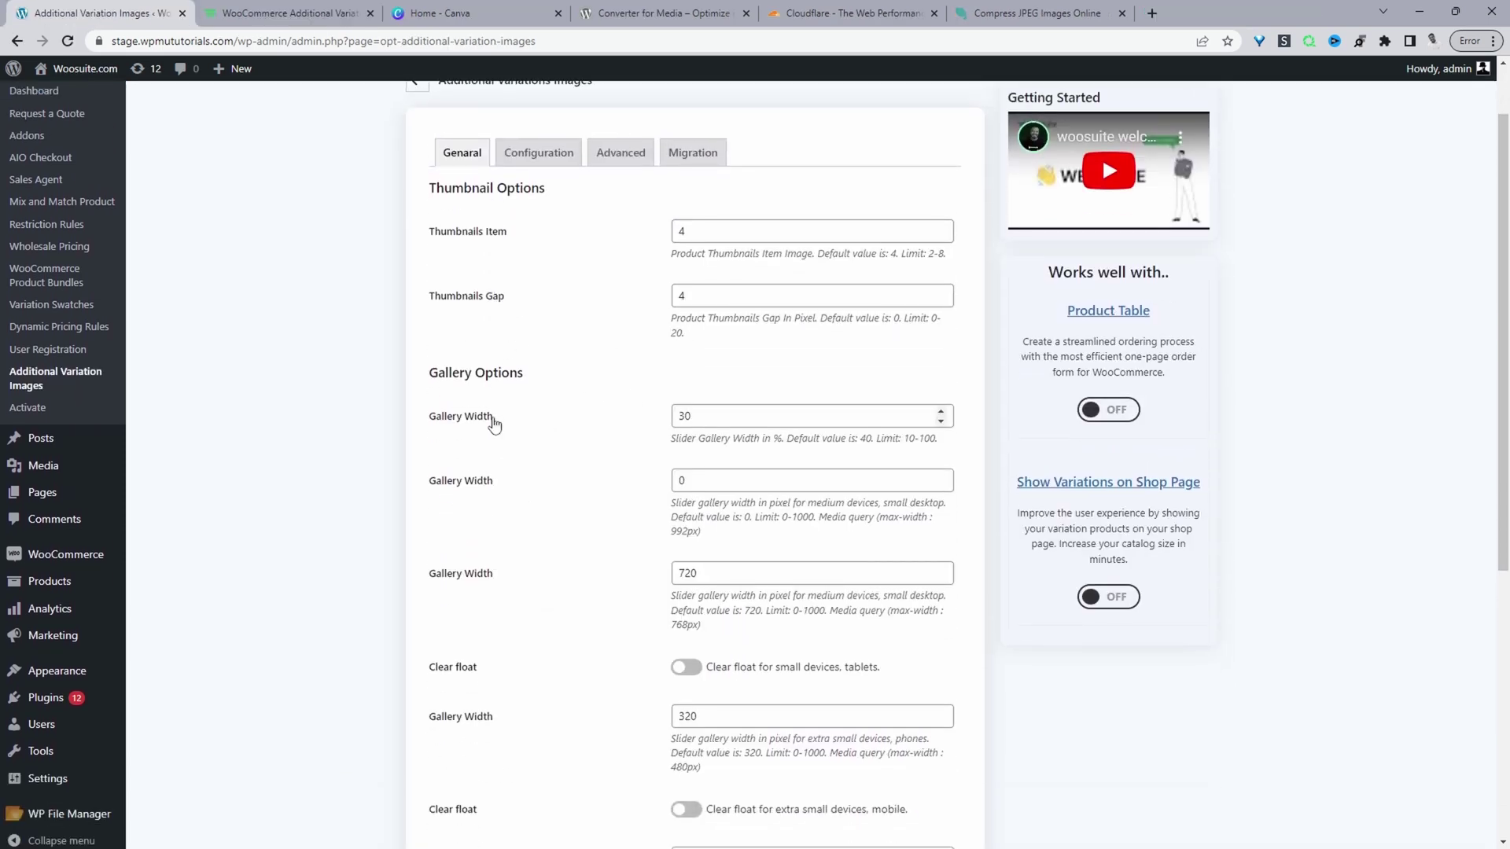
scroll(542, 421, down, 4)
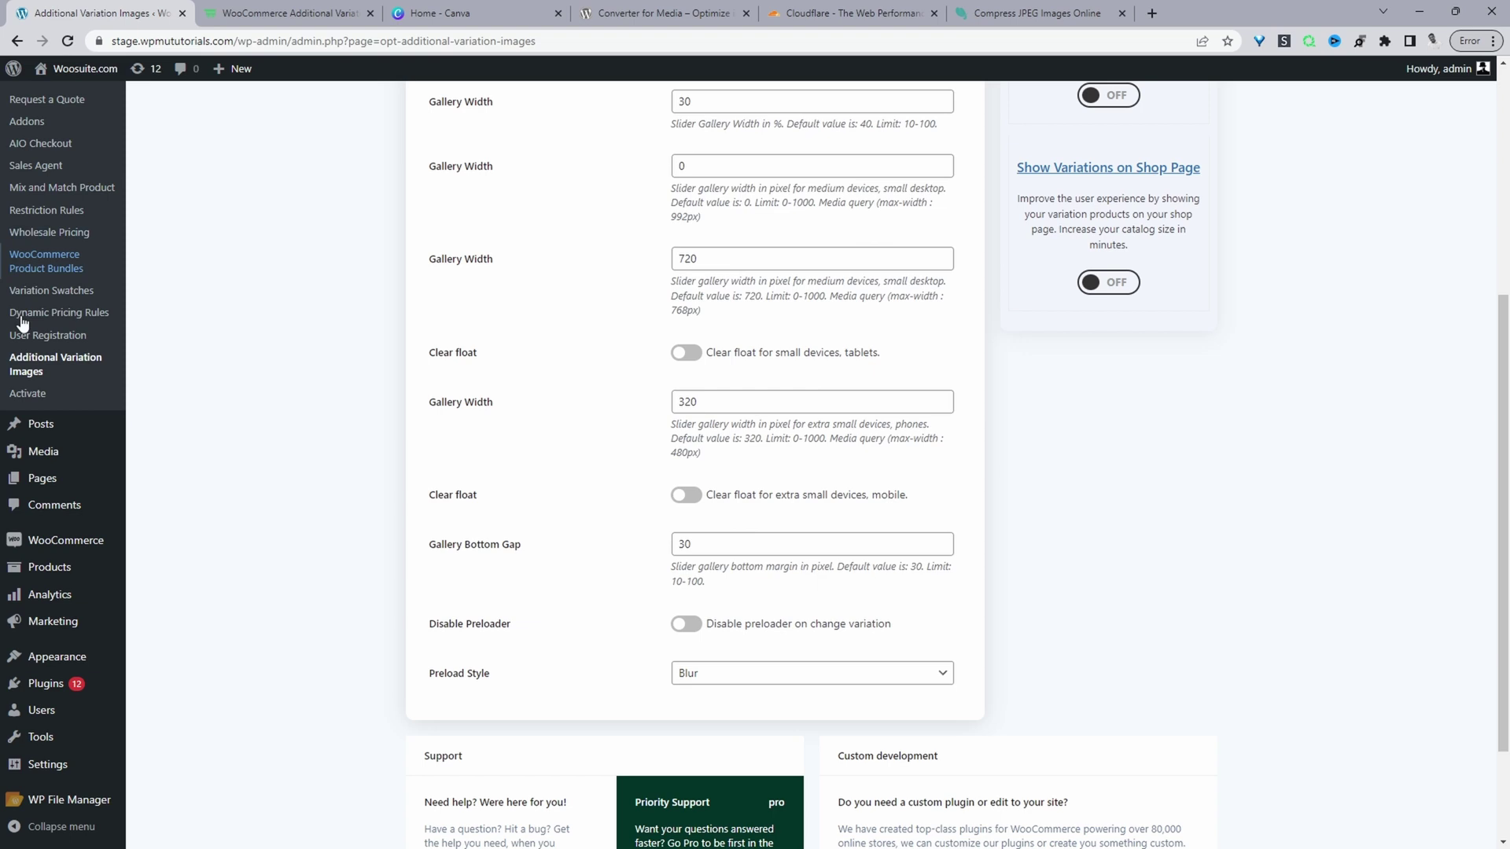
scroll(168, 481, up, 5)
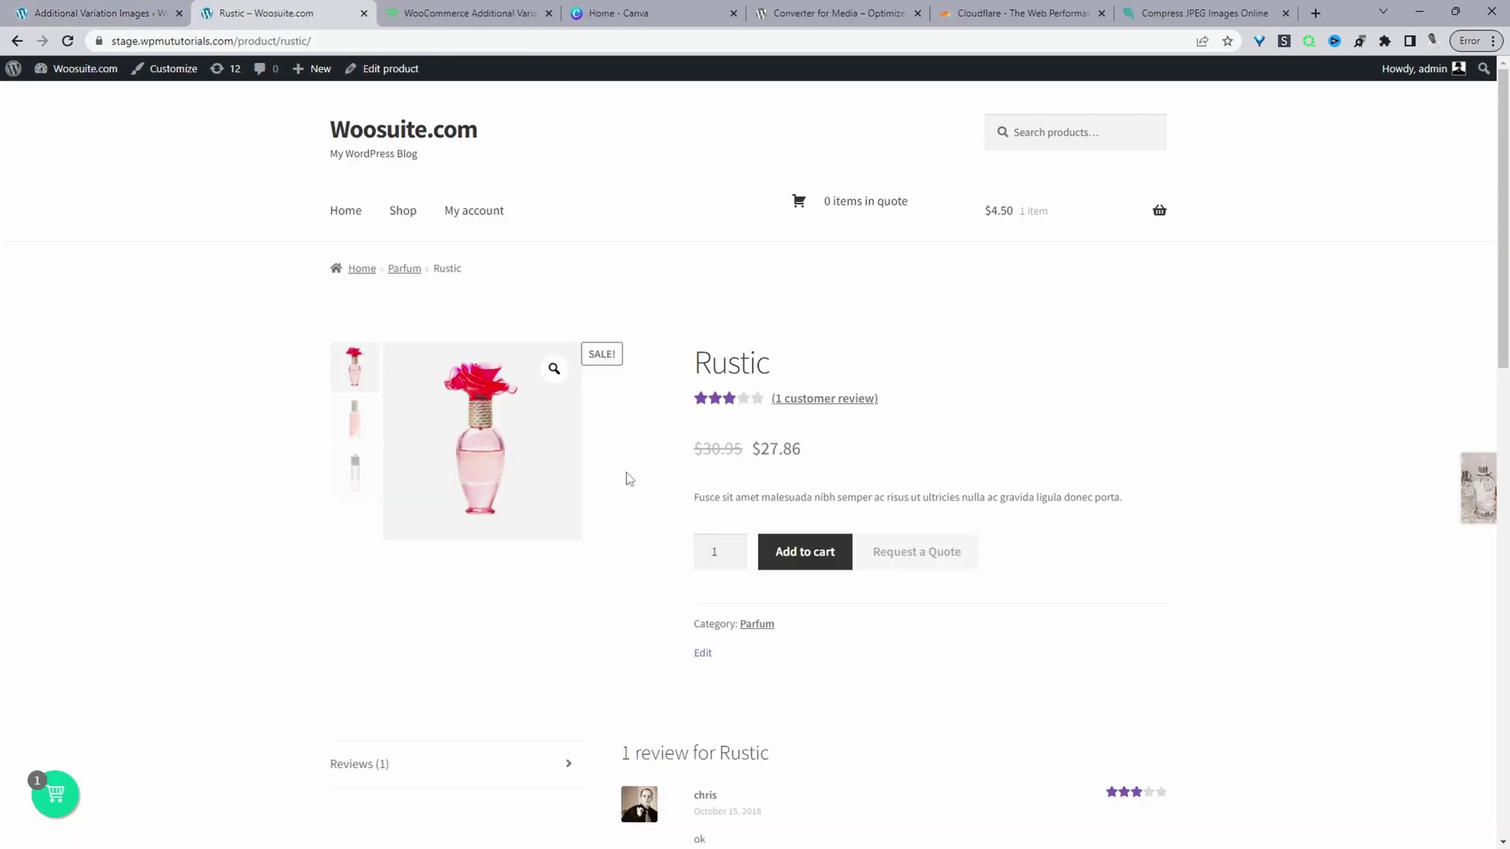
mouse_move(476, 543)
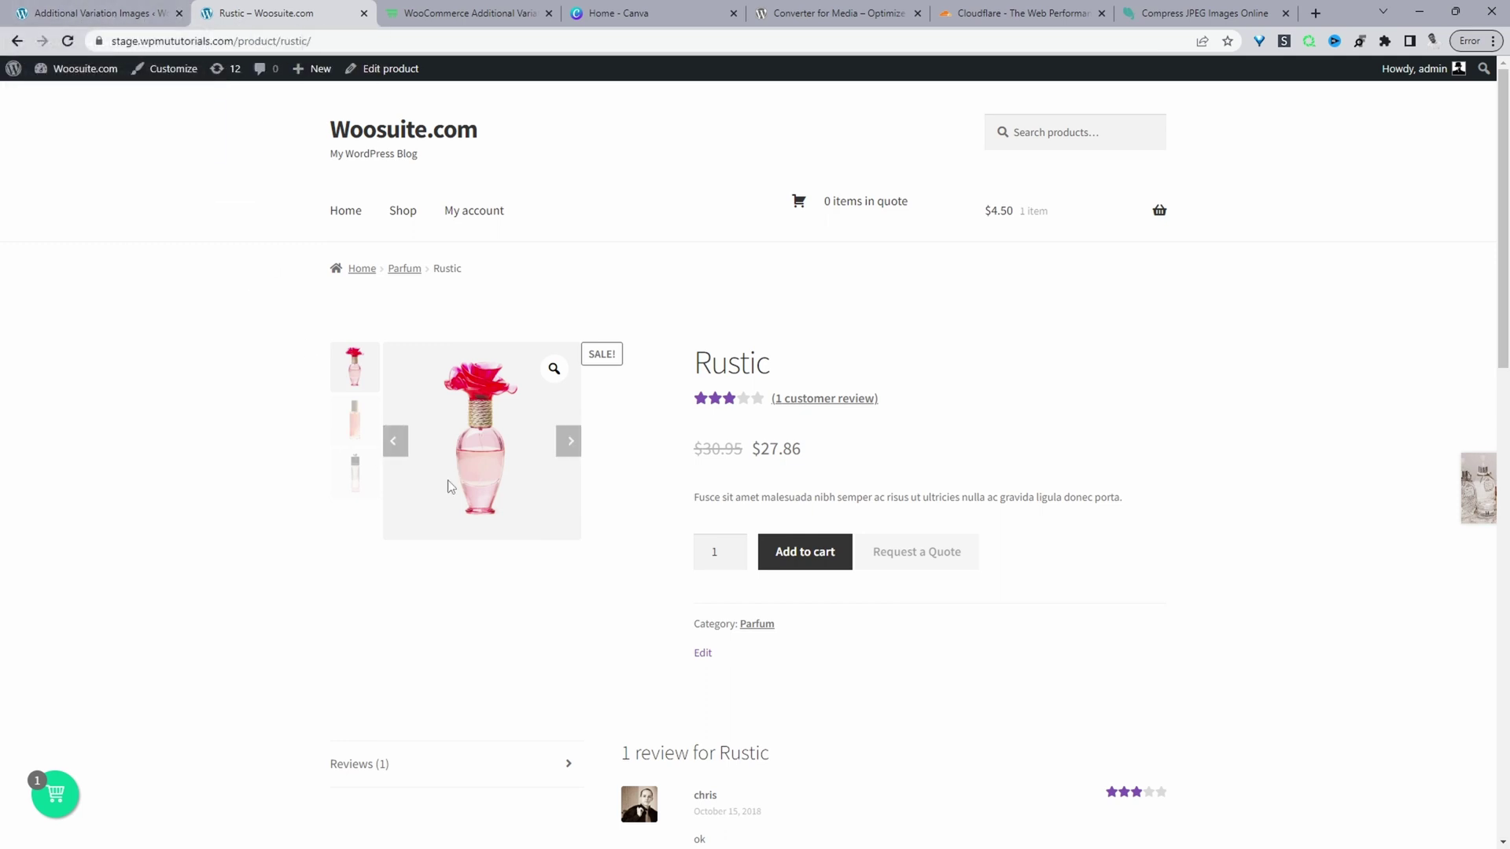
click(120, 10)
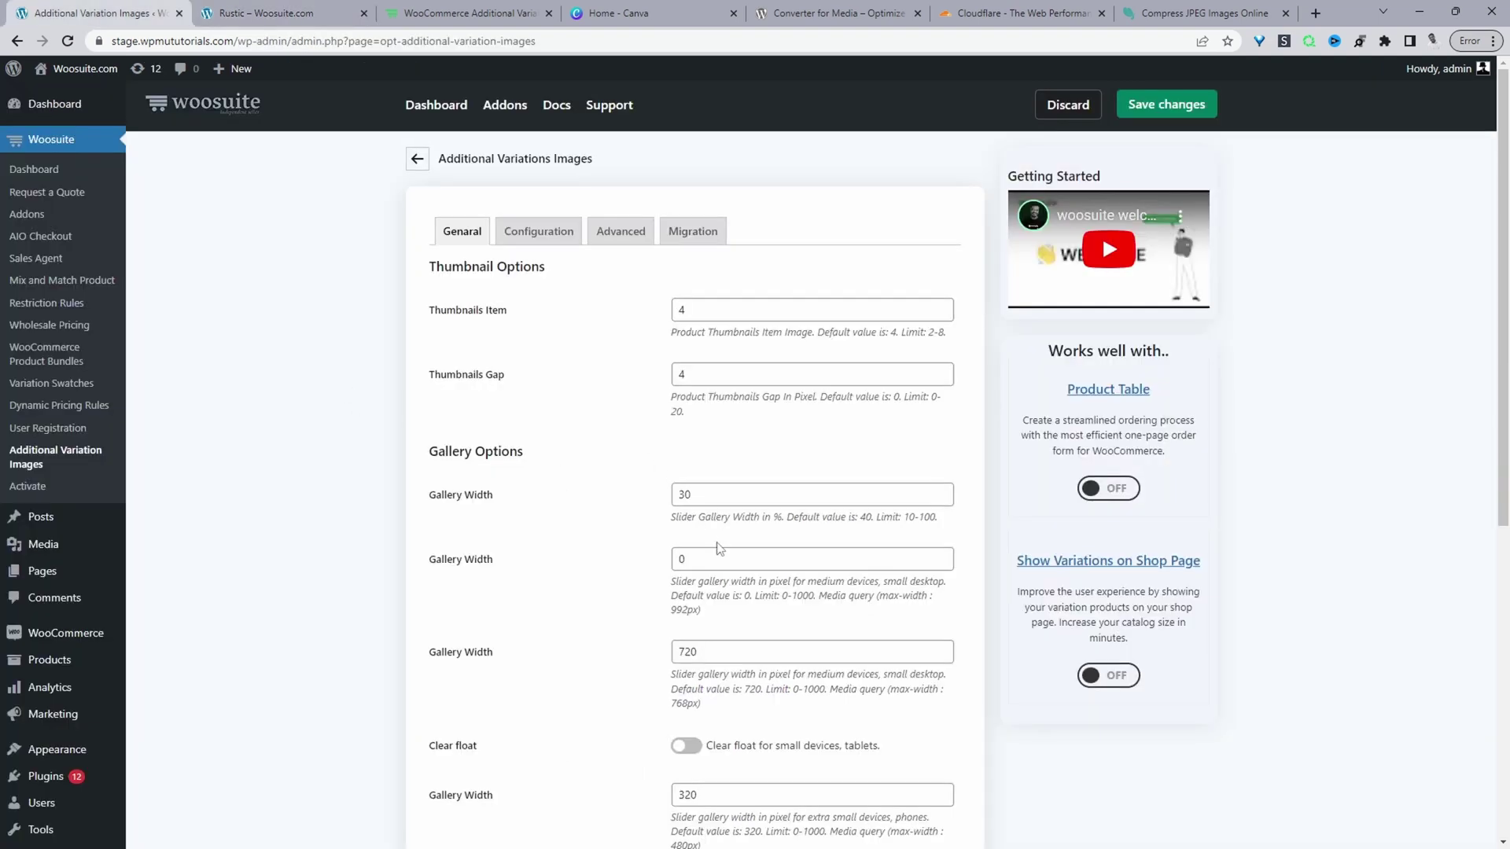
Set Gallery Width to 50%, save, and check the Rustic product page
scroll(718, 548, down, 1)
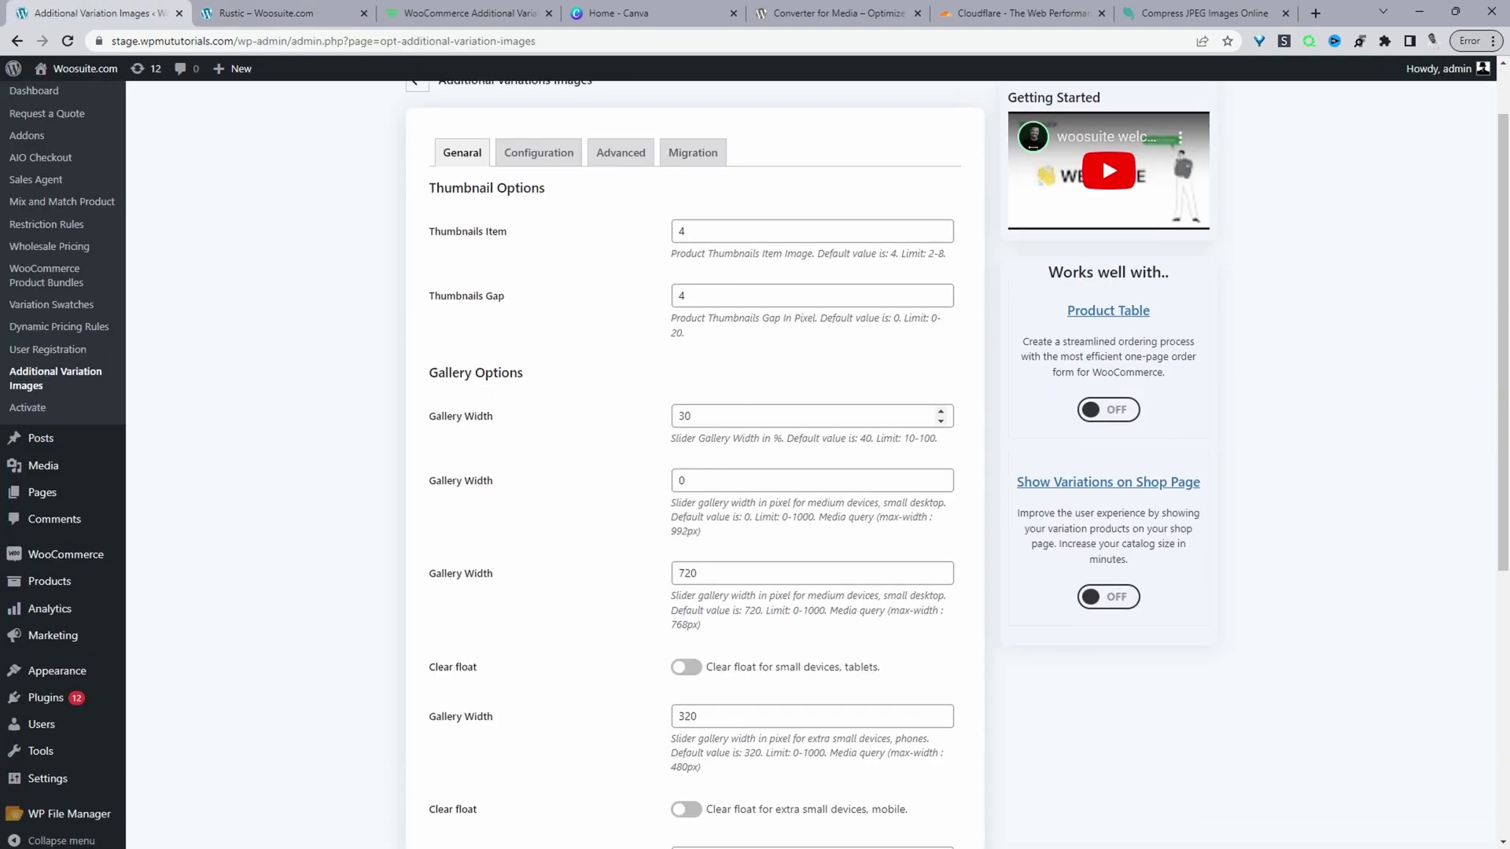
drag(685, 413, 640, 412)
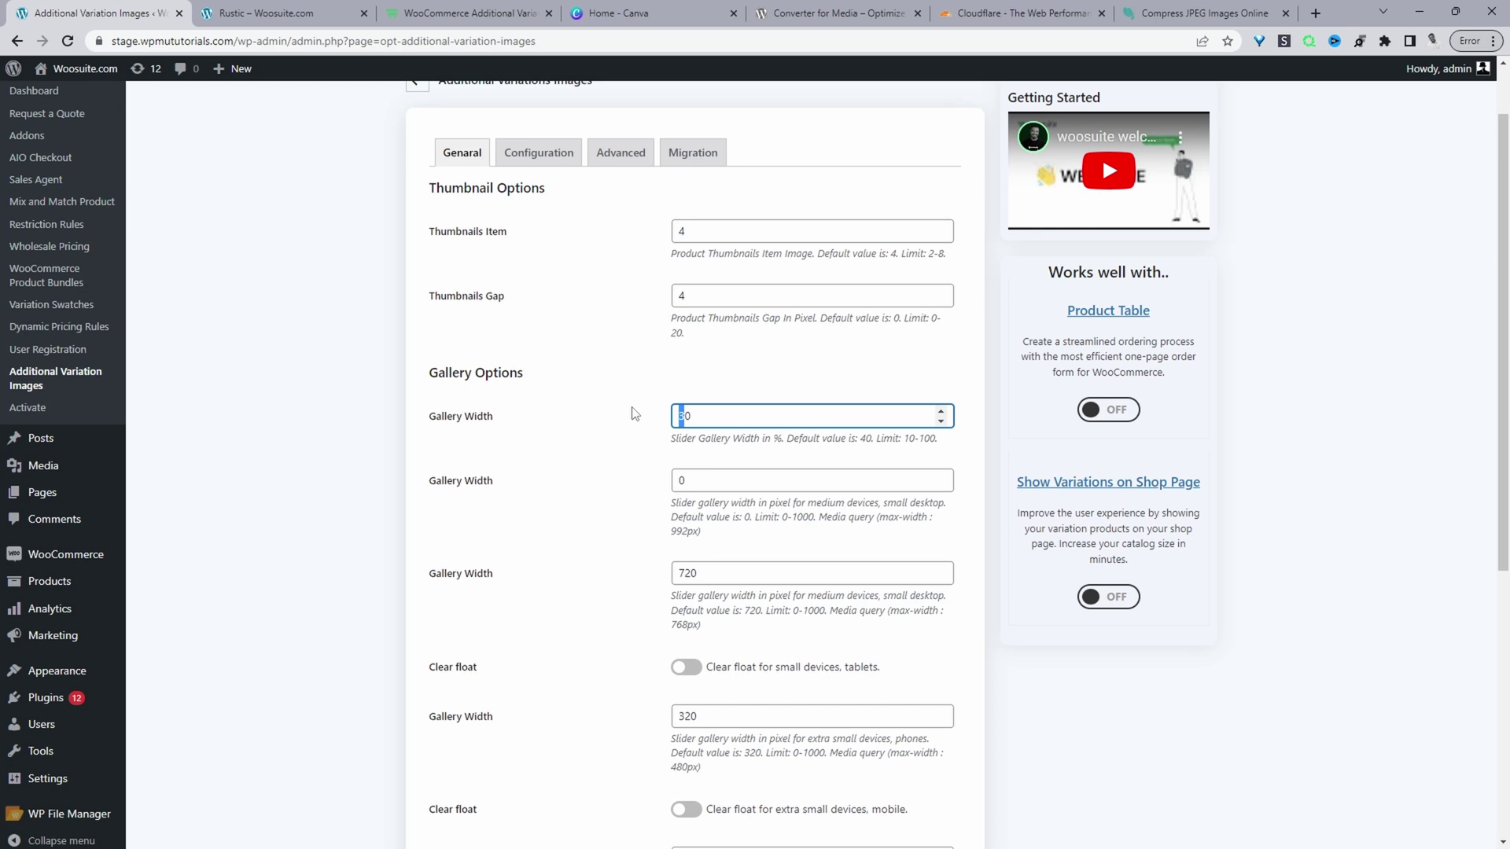
text(5)
click(635, 413)
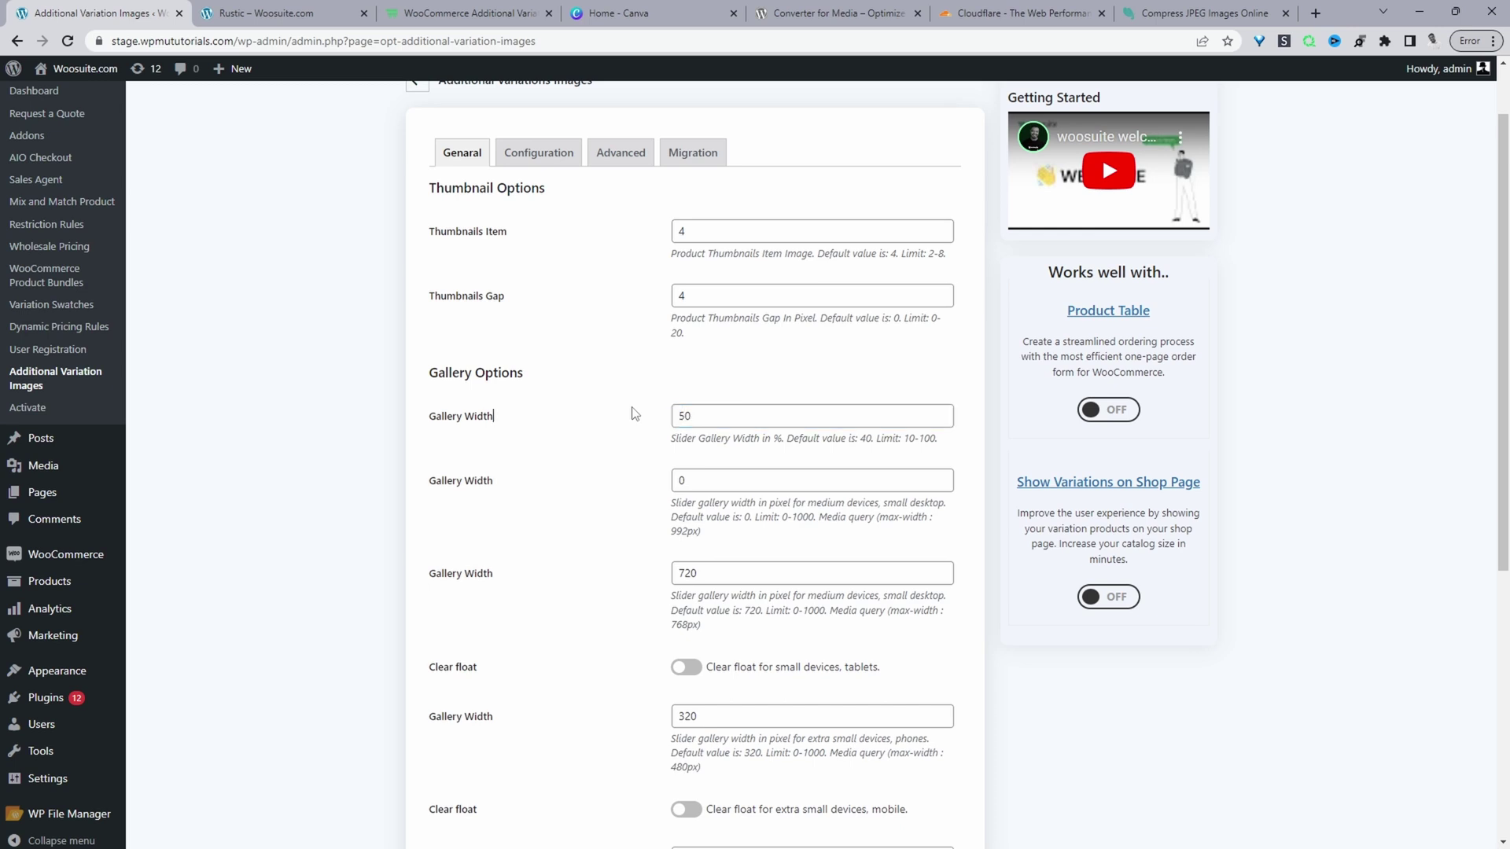
scroll(633, 412, down, 3)
scroll(633, 412, up, 2)
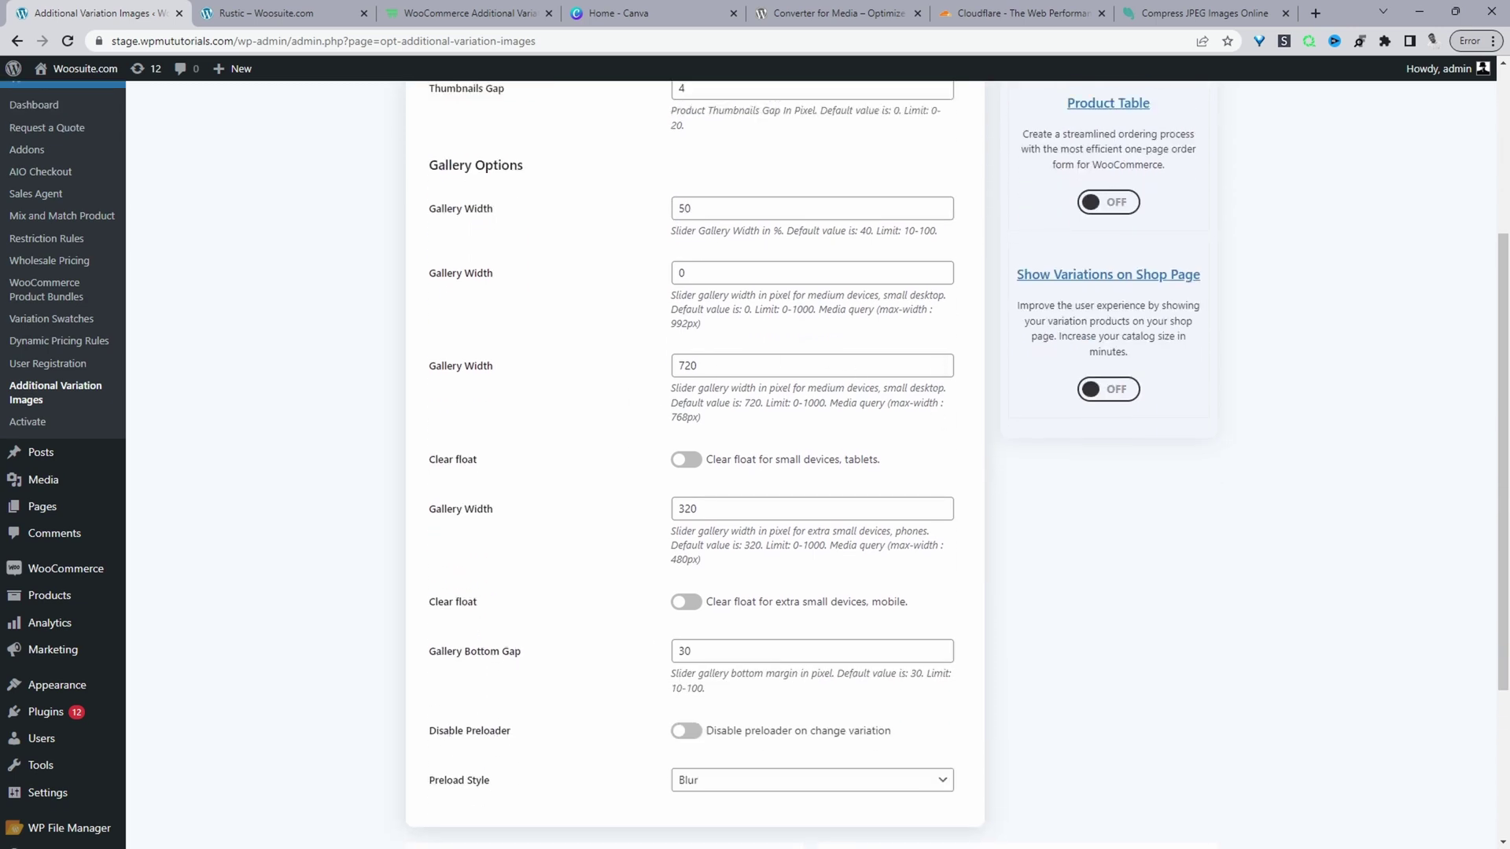
scroll(1109, 171, up, 2)
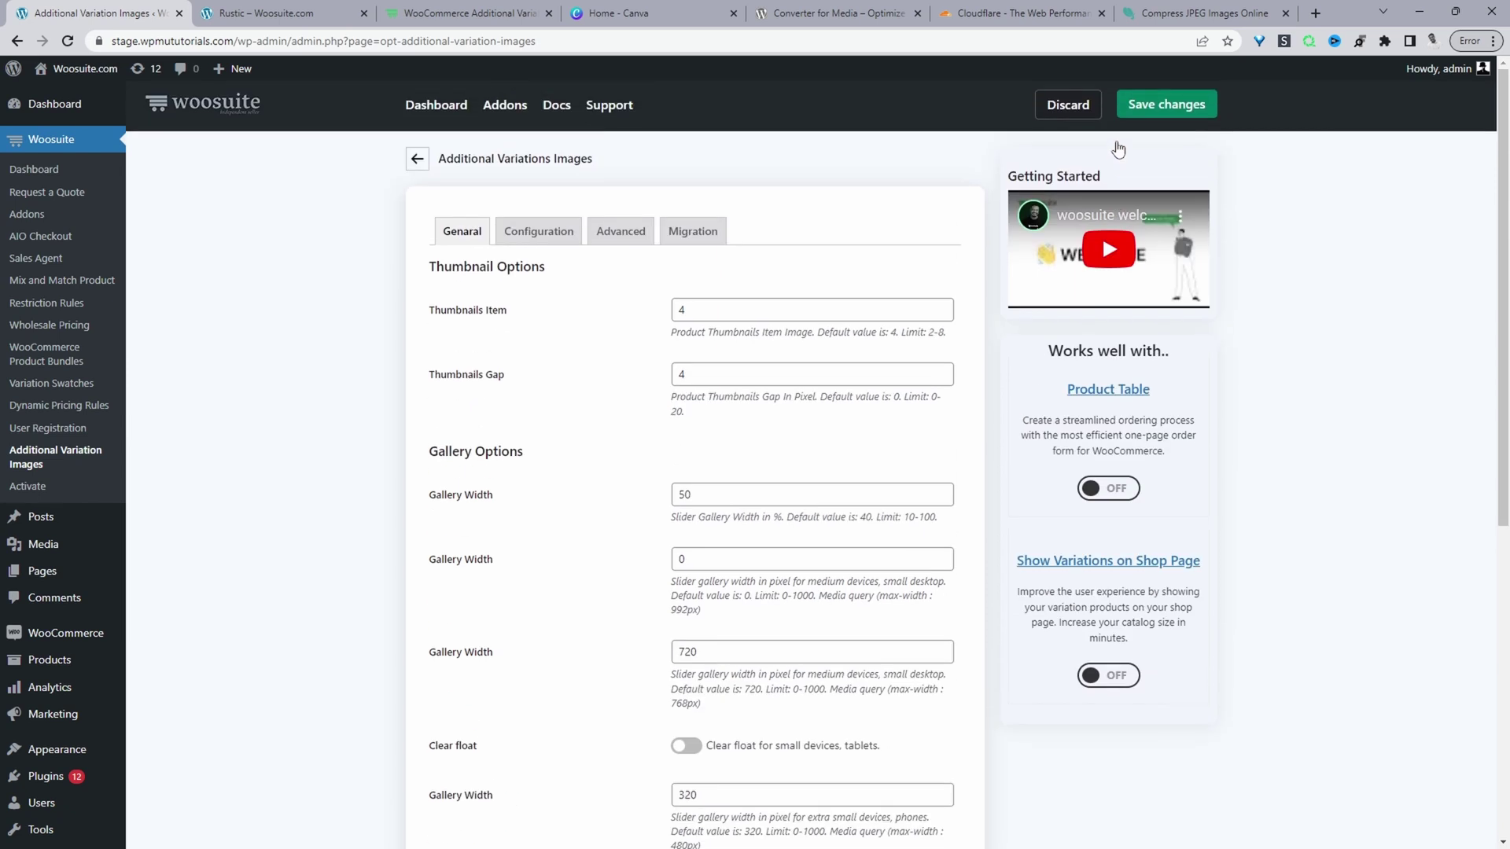
click(1184, 104)
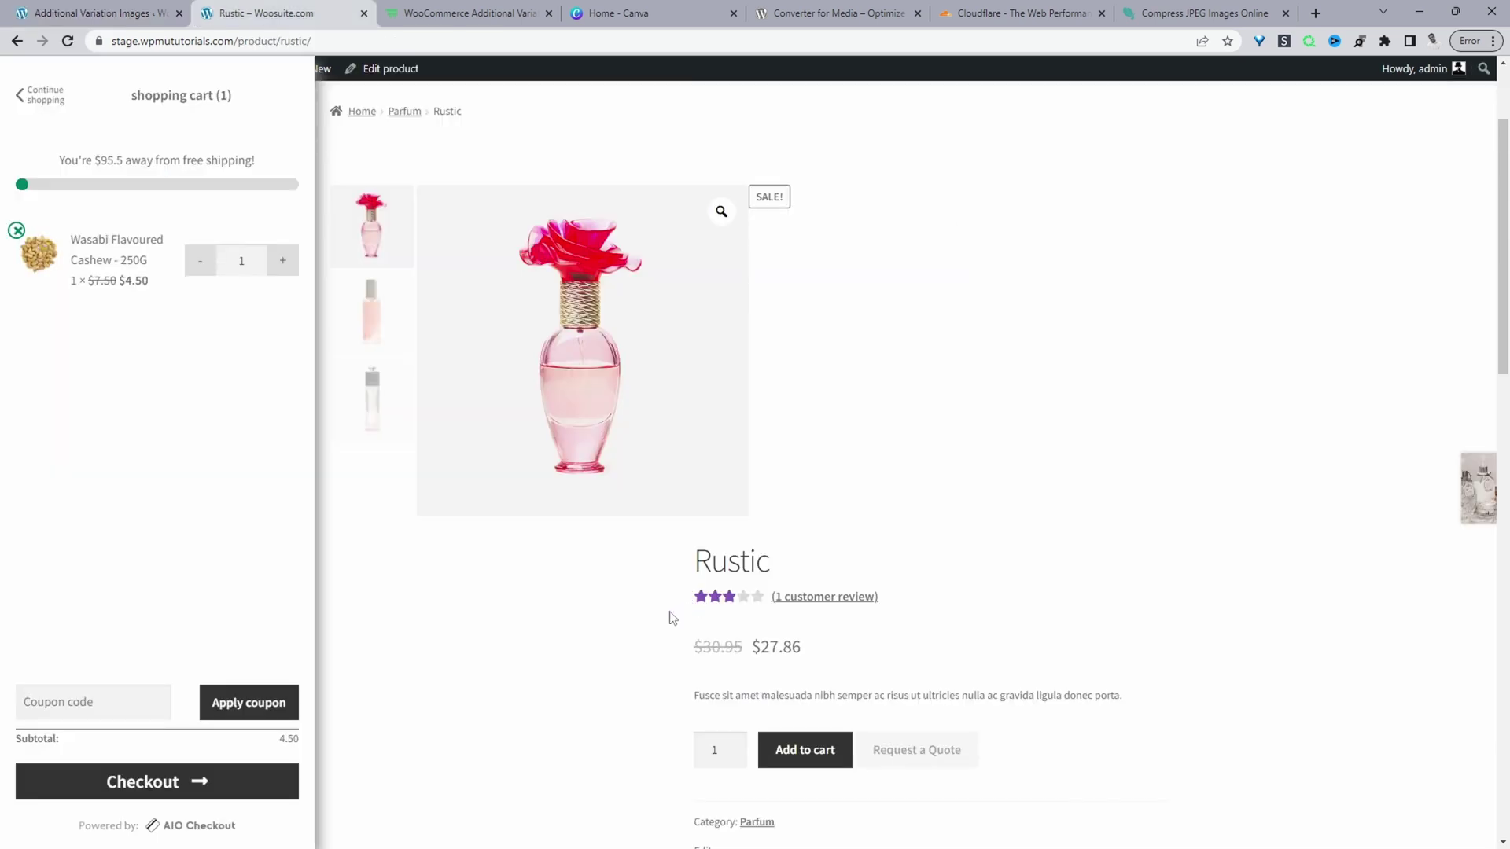
key(ctrl+Tab)
Change Gallery Width to 40%, save, and reload the Rustic page to see the narrower gallery
click(73, 14)
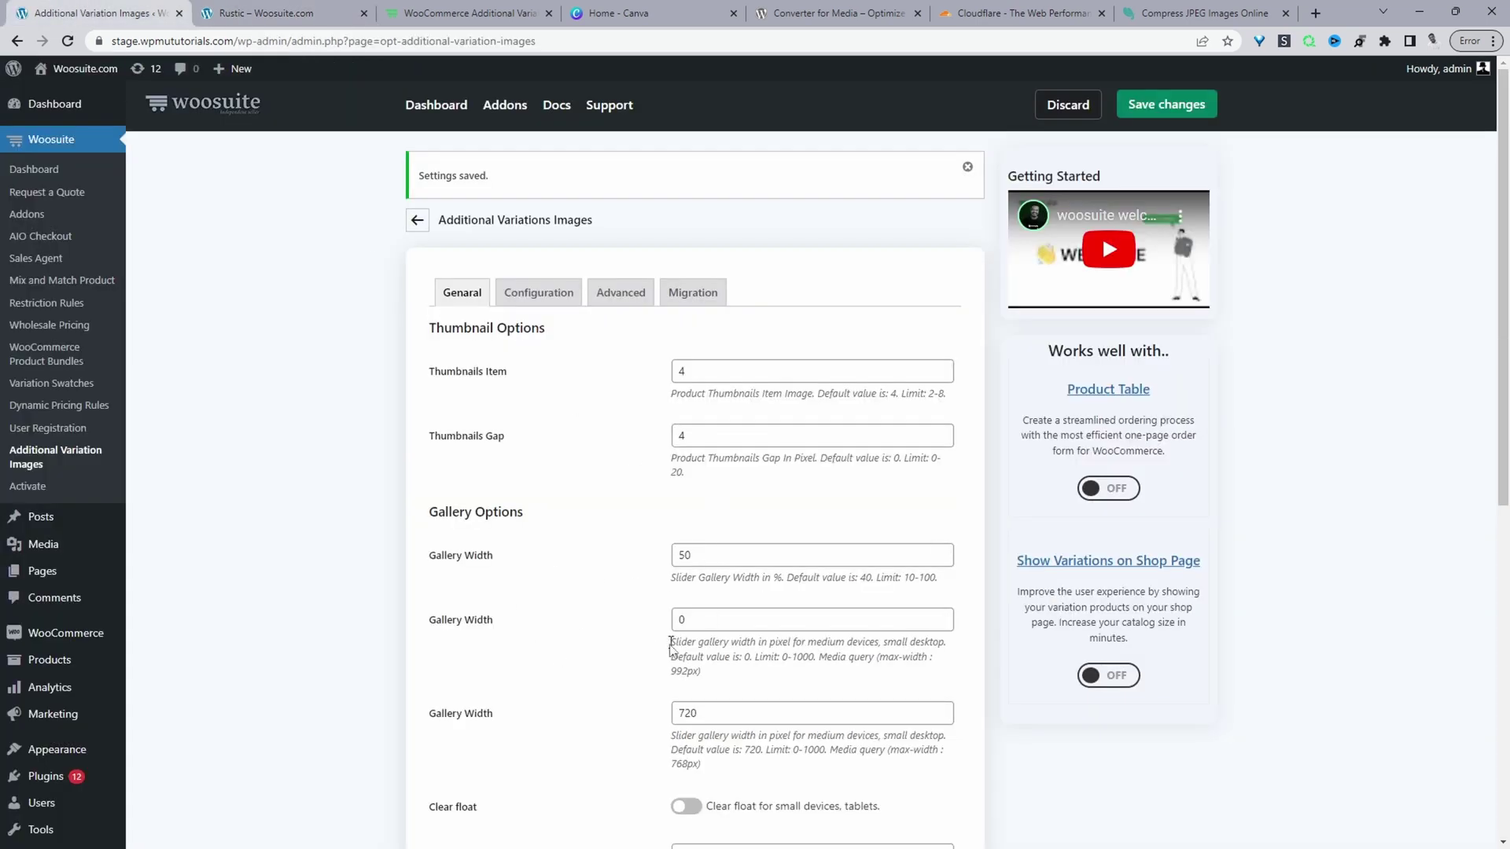
drag(684, 556, 626, 560)
text(4)
click(1132, 106)
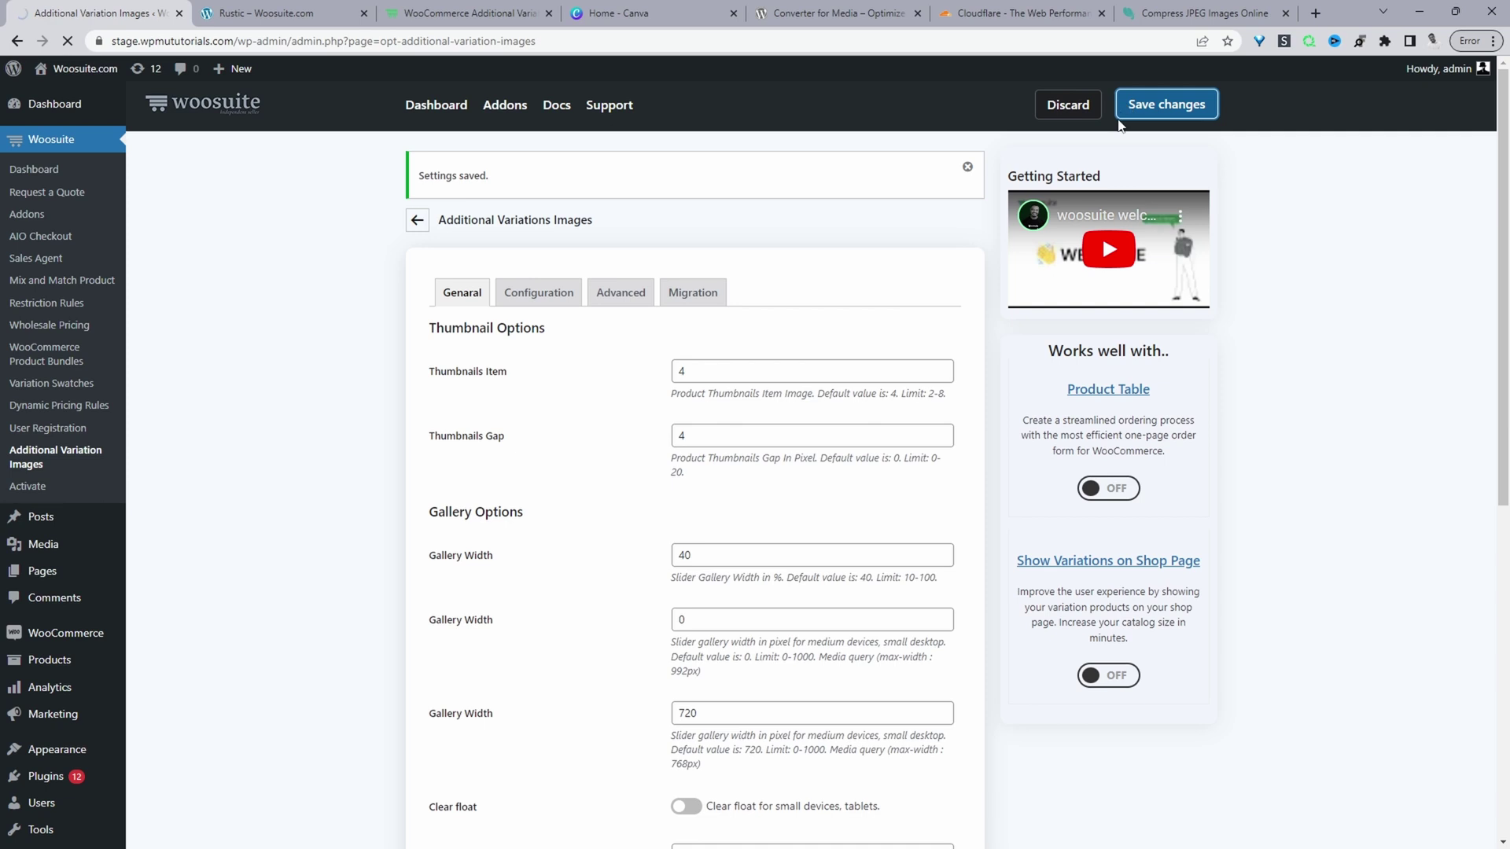
click(246, 9)
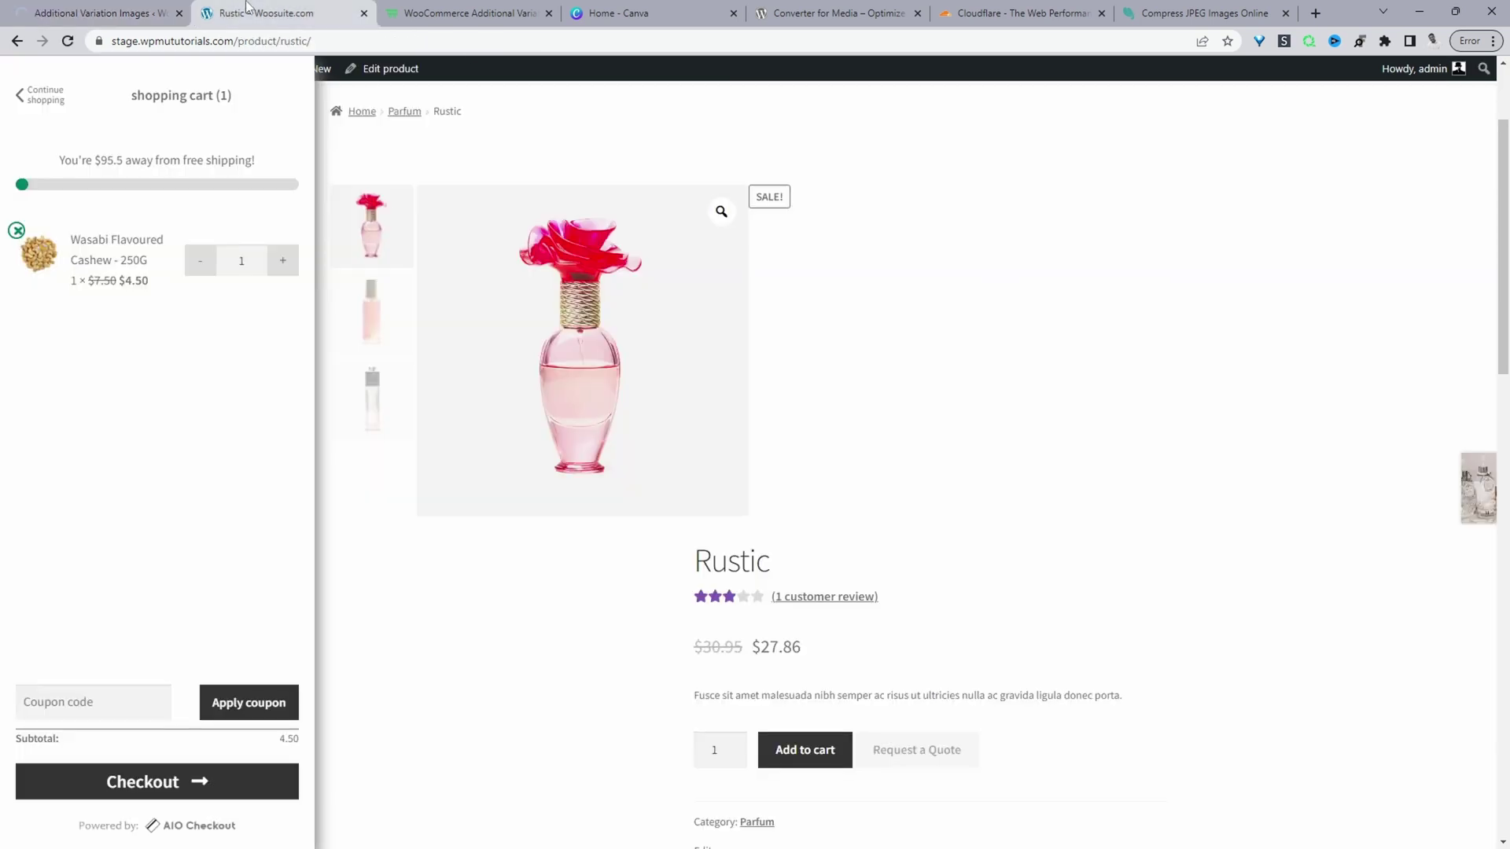
click(68, 41)
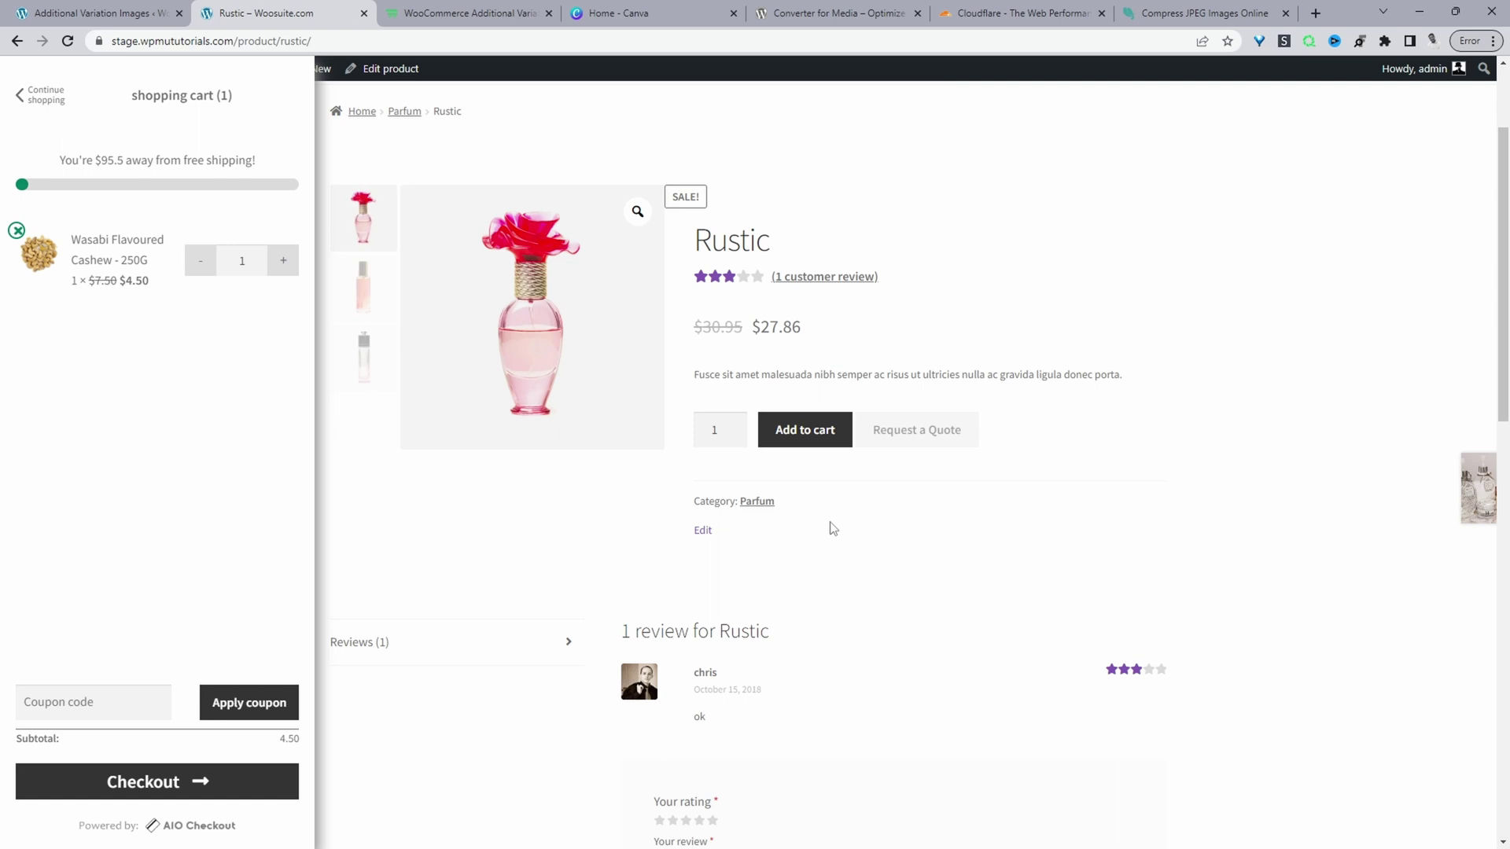
click(829, 527)
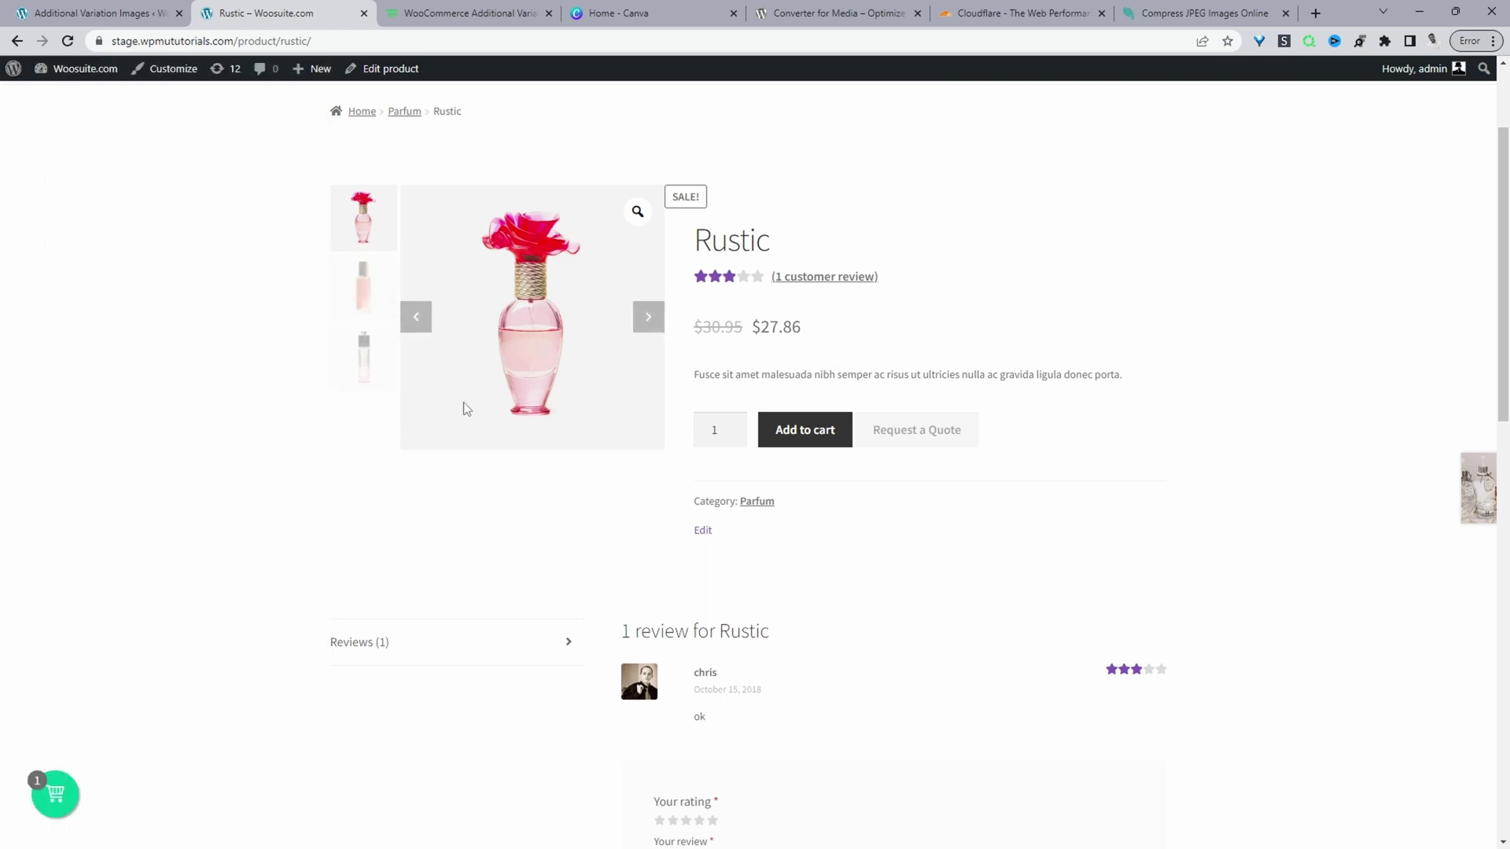
Go to WooCommerce > Product Images in the Customizer
click(167, 71)
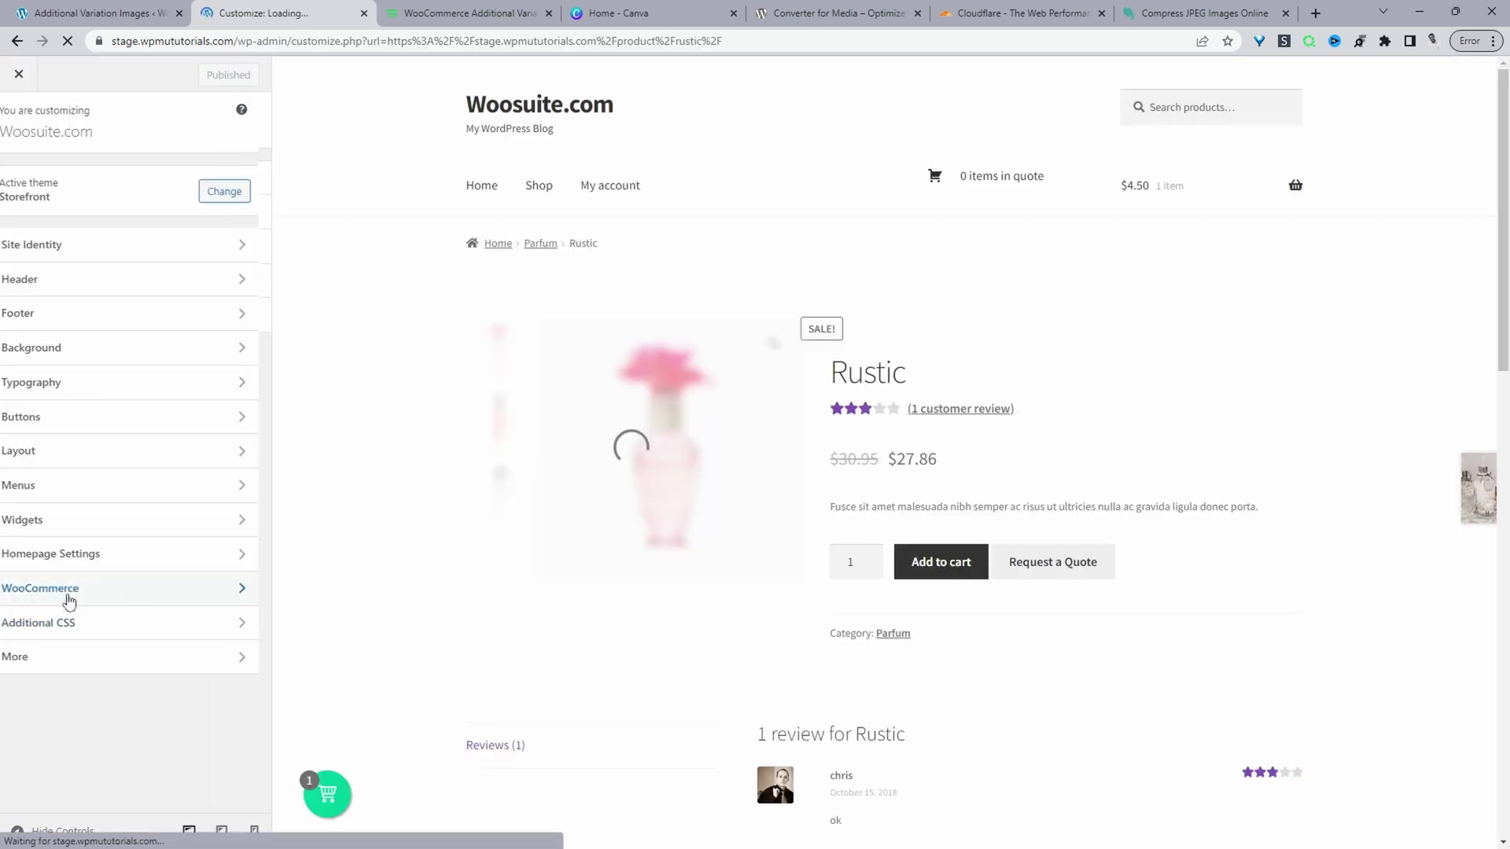
click(70, 597)
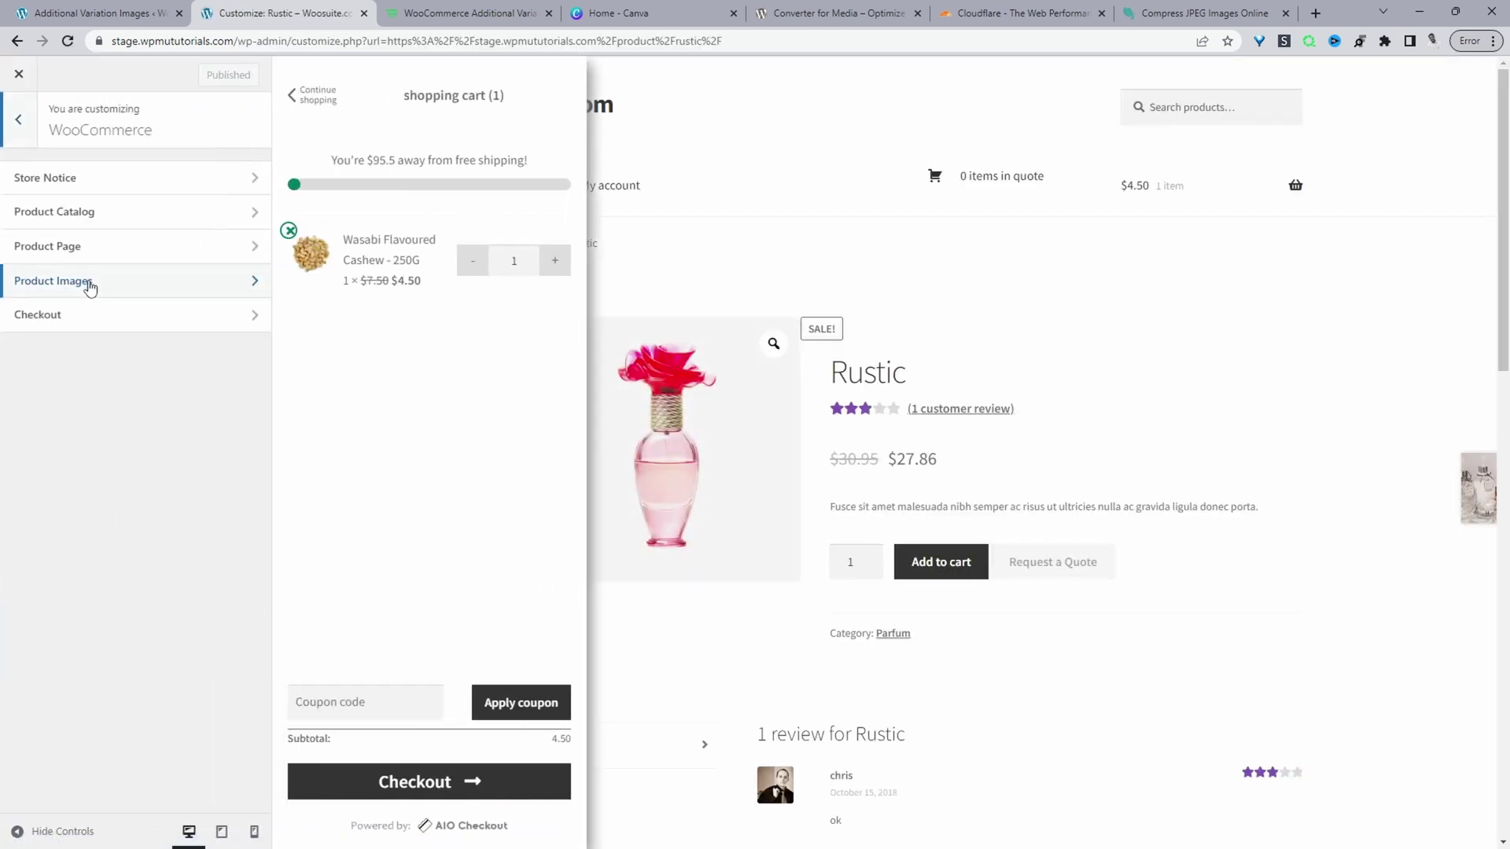
click(90, 284)
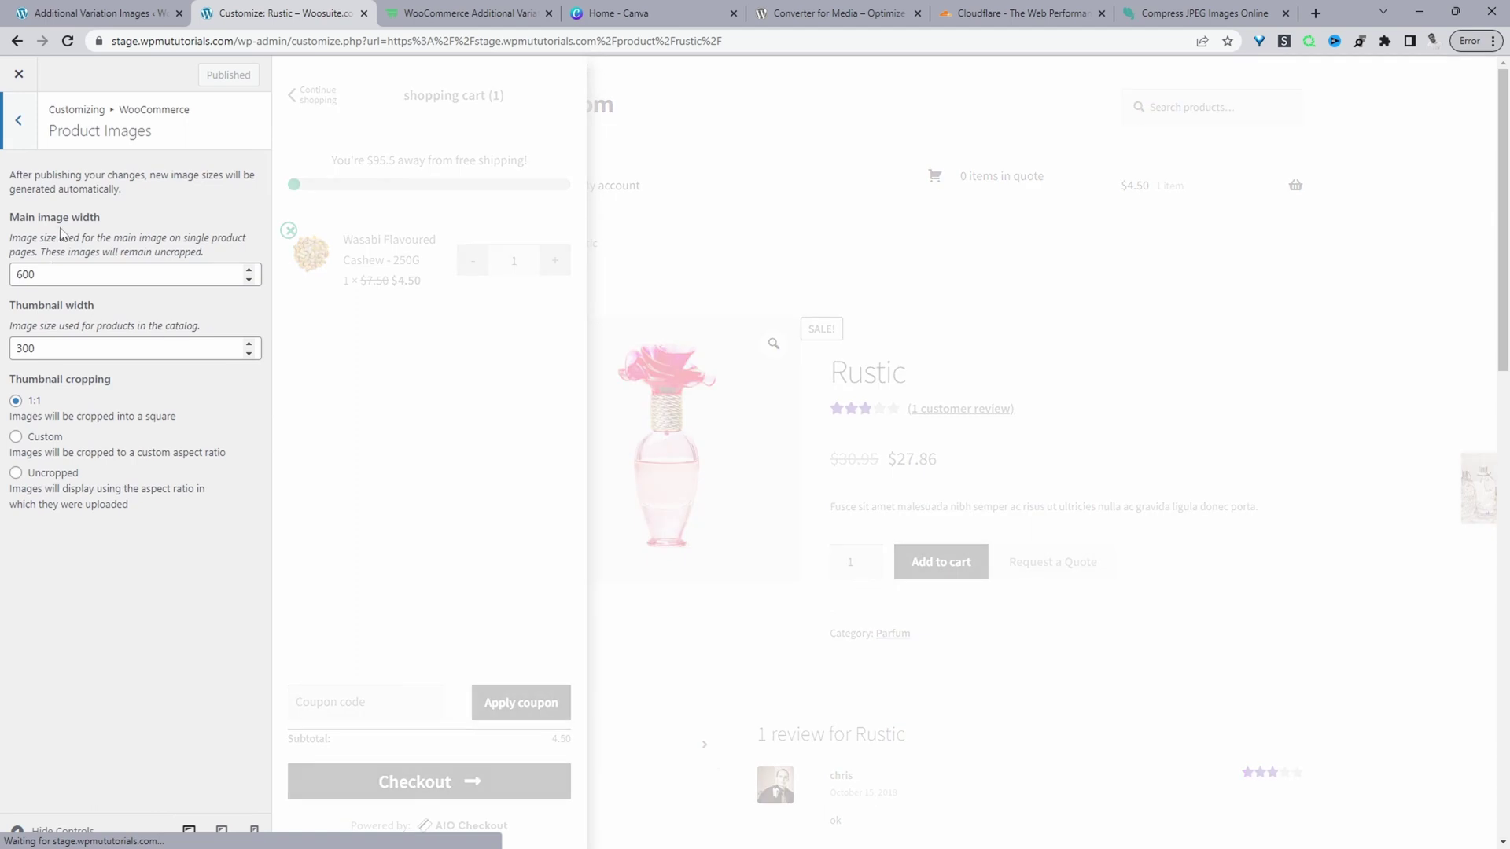
Change the Main image width from 600 to 410
click(19, 274)
key(Tab)
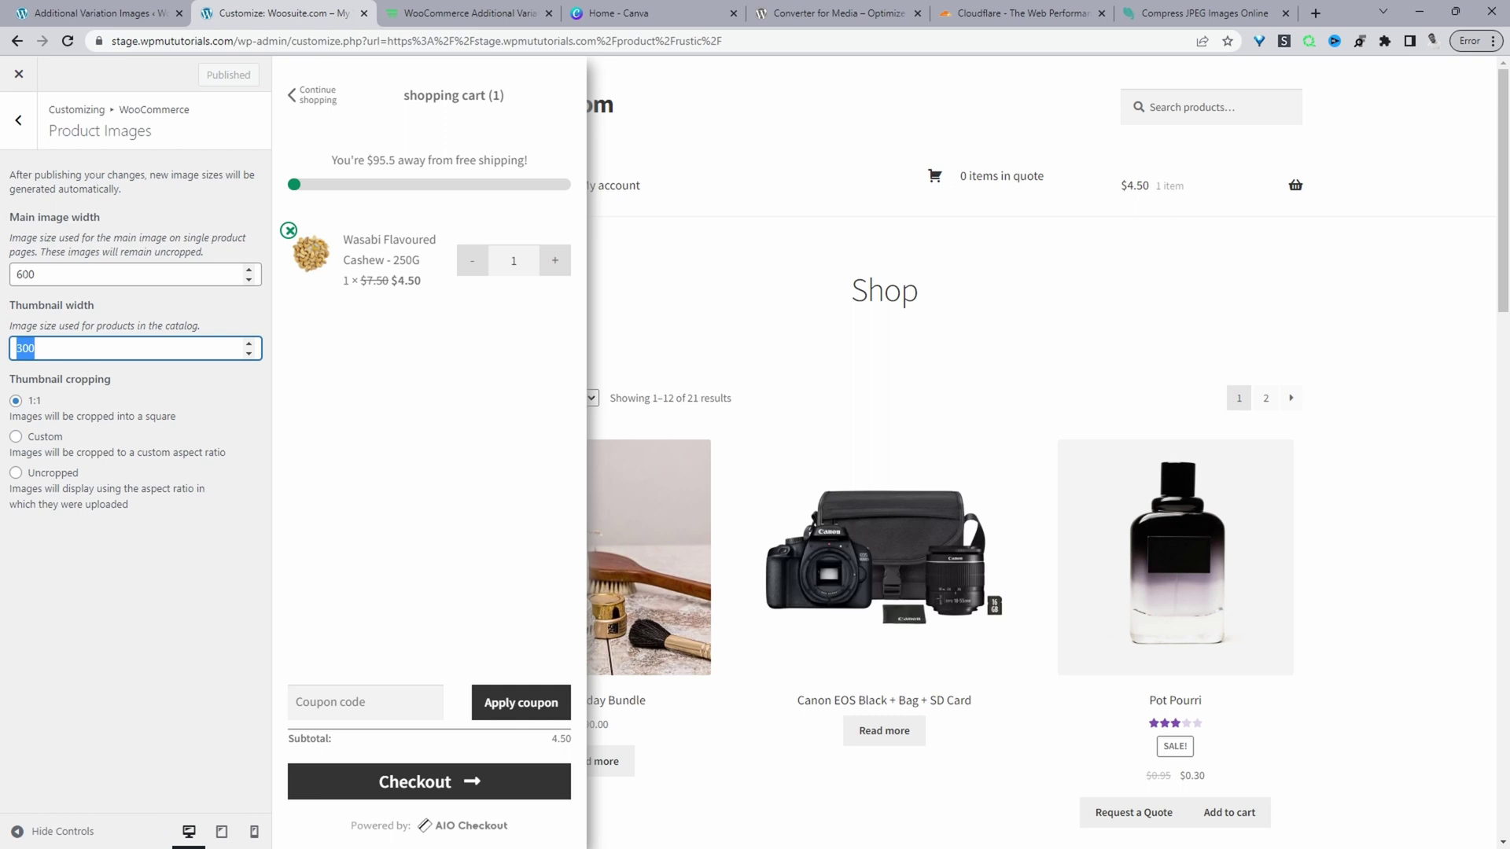
click(15, 274)
key(Delete)
text(4)
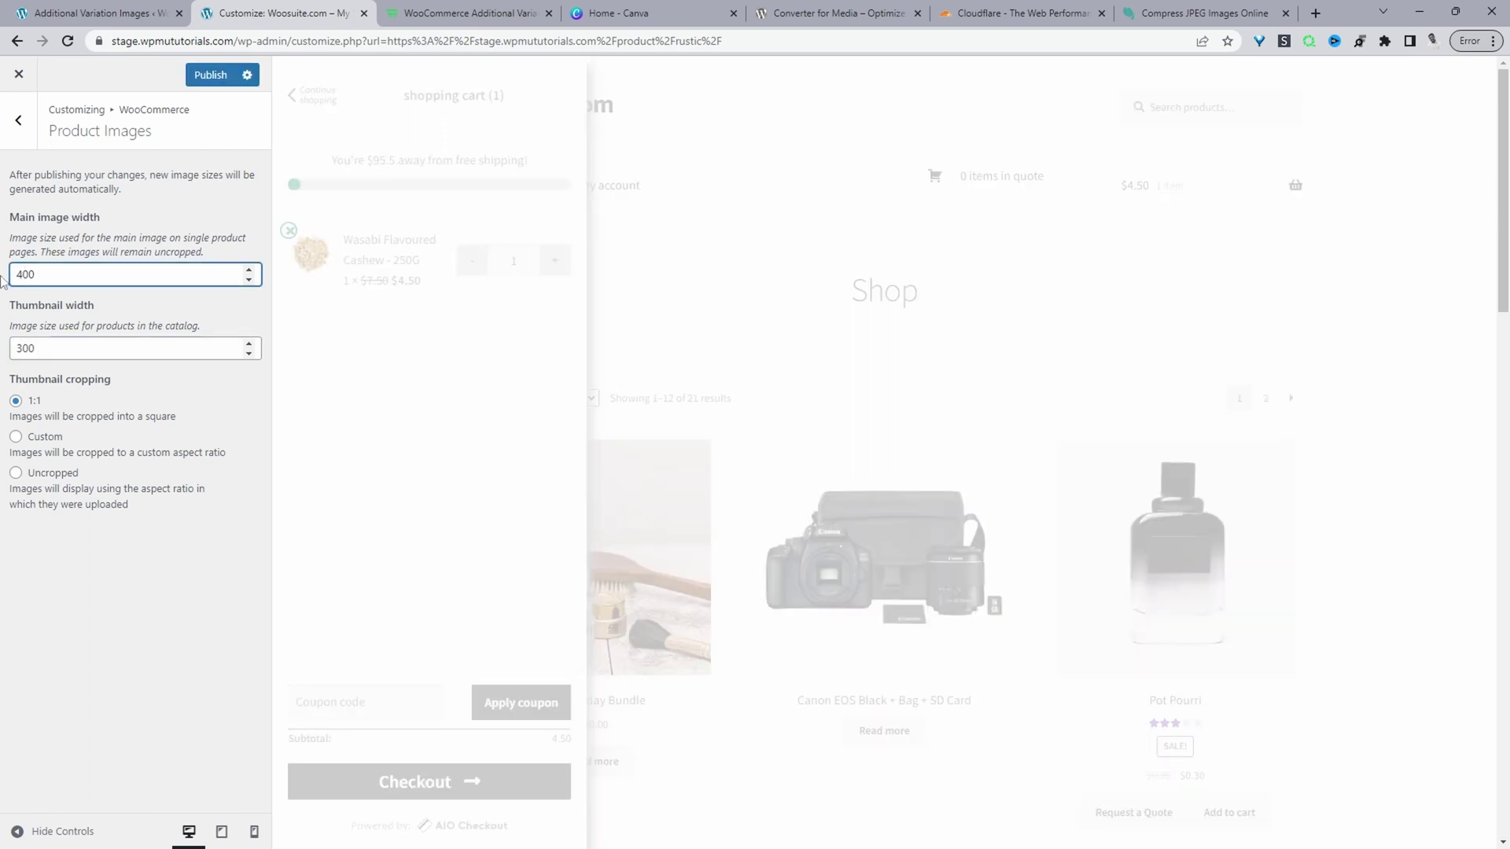
key(BackSpace)
text(1)
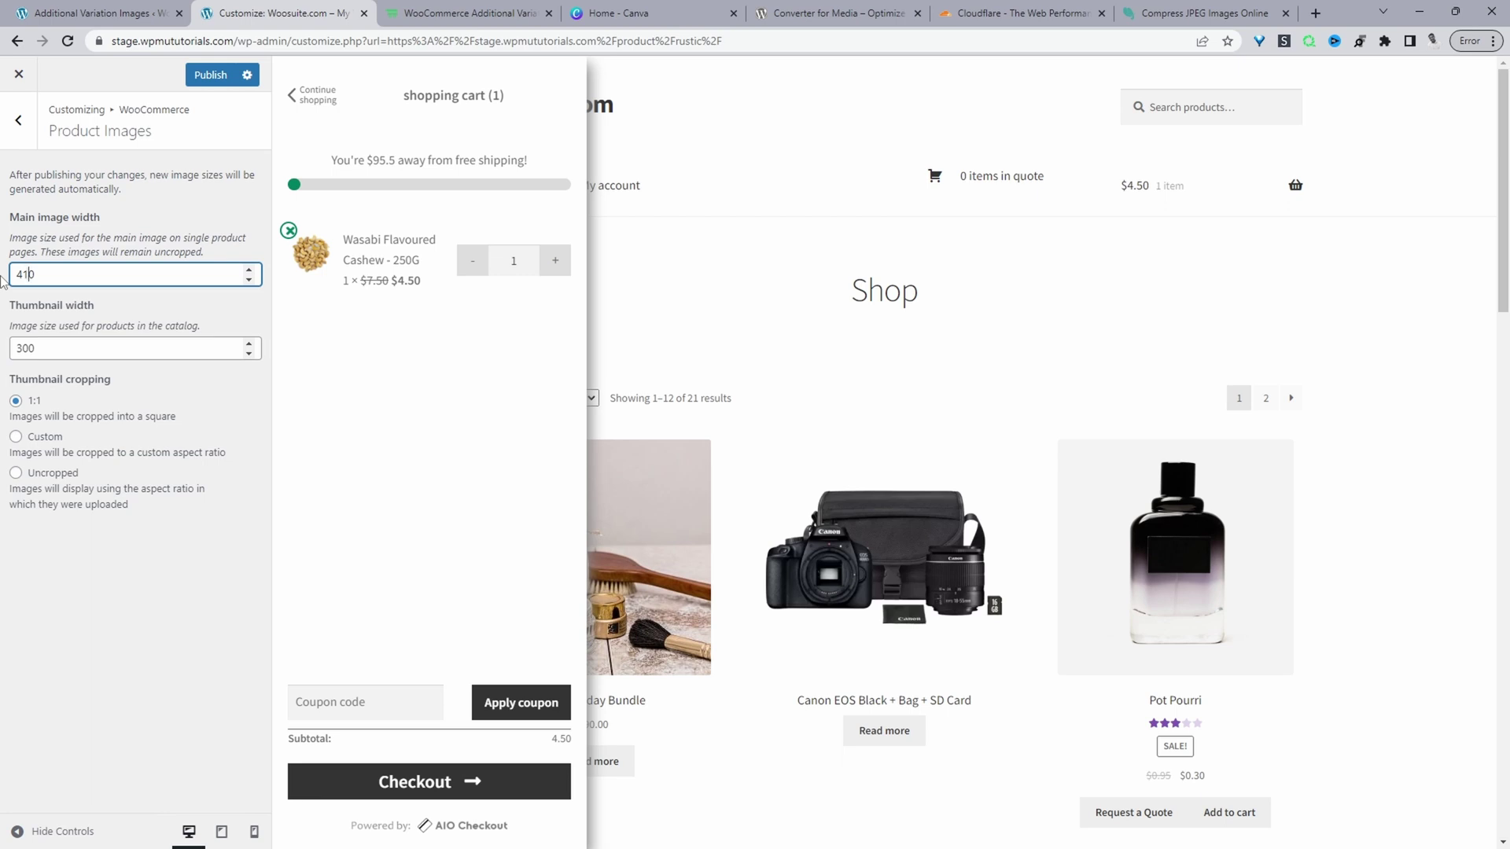
key(ctrl+a)
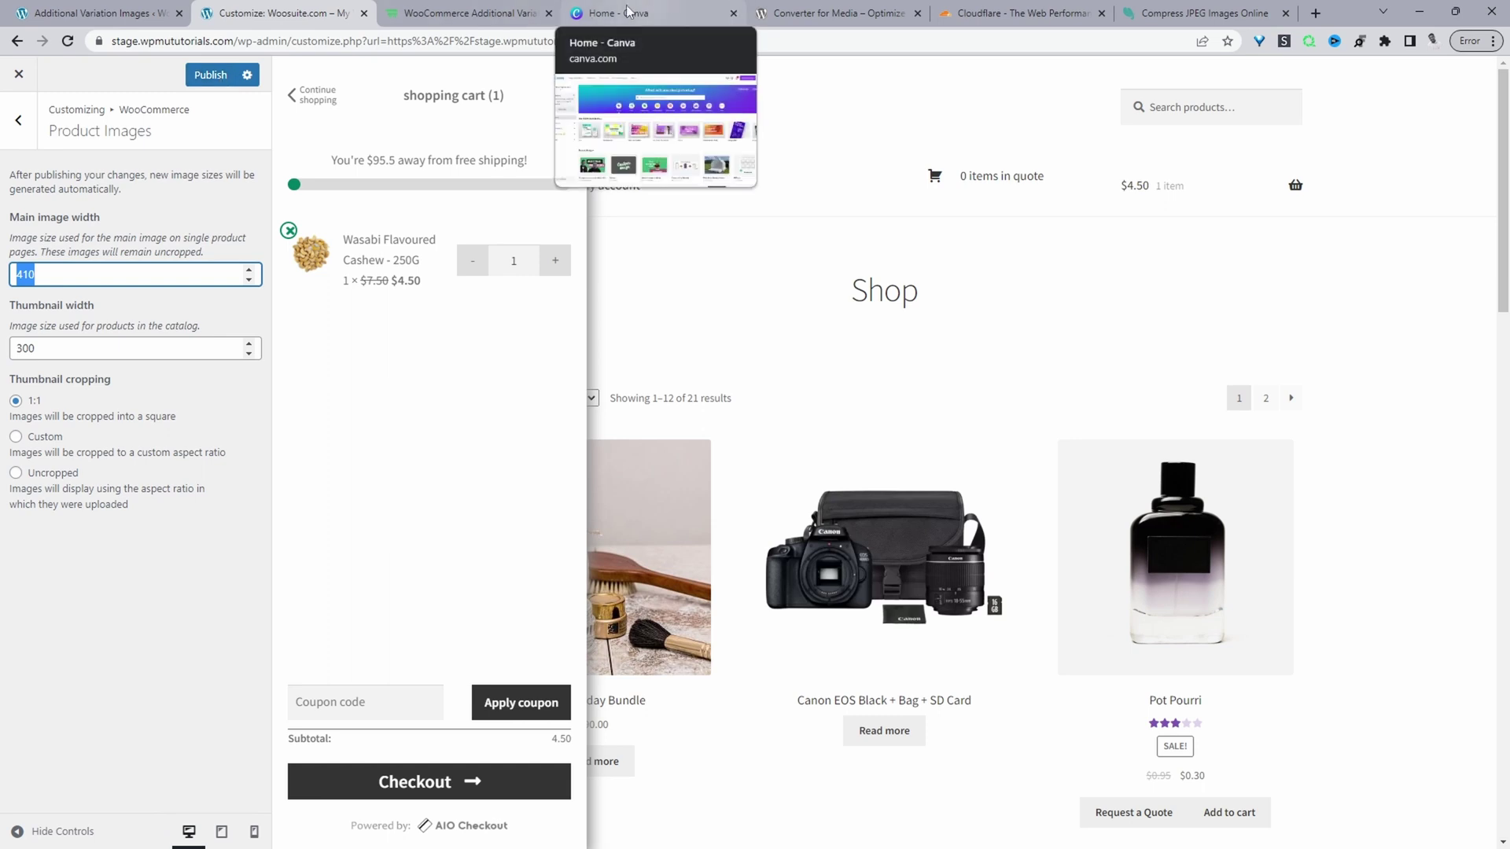
Enter a Canva custom design size of 410 × 350 px
click(588, 11)
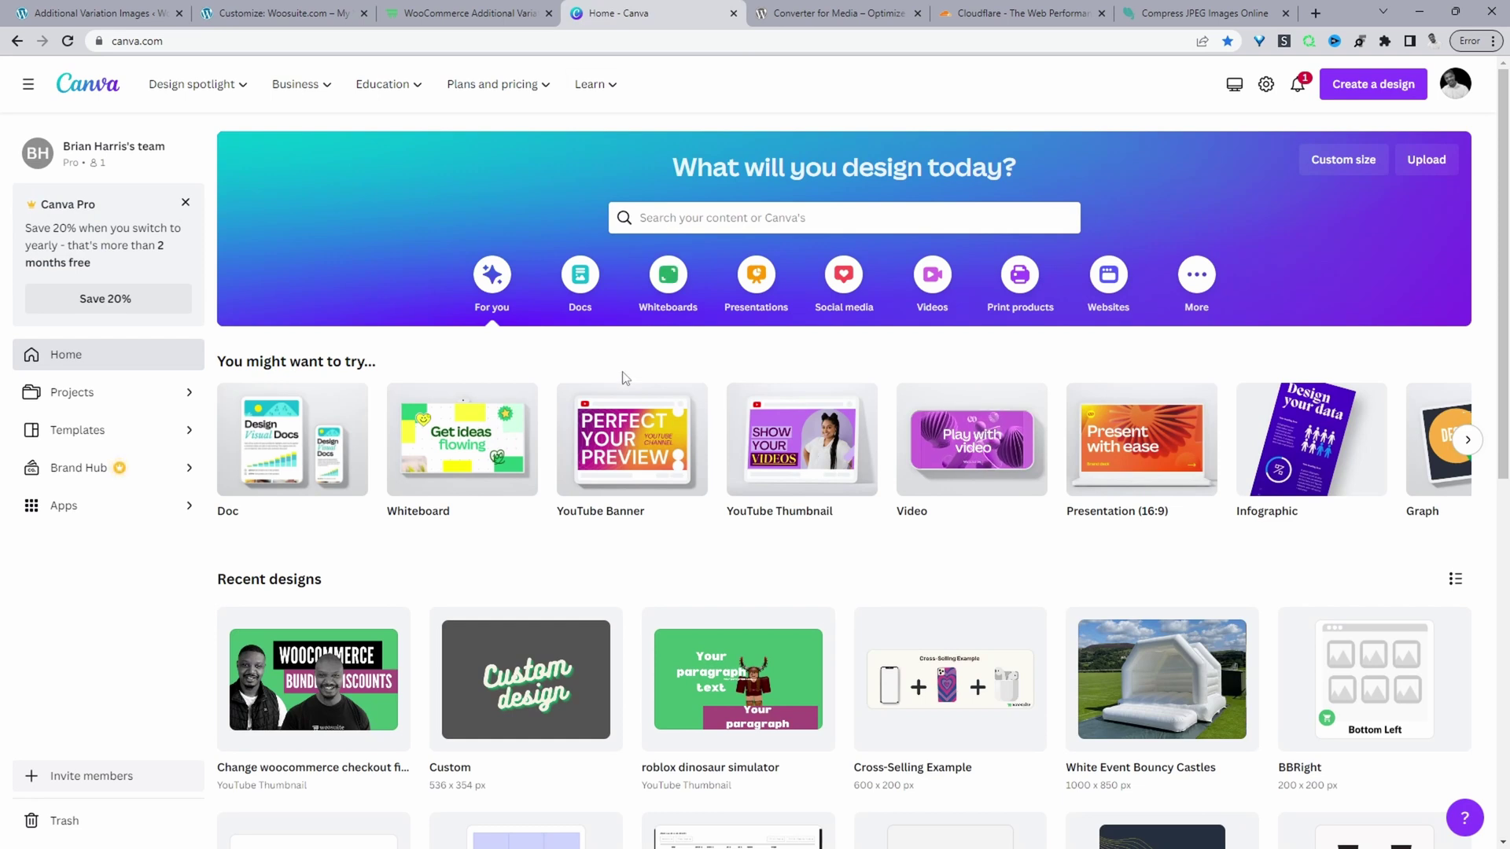
click(1343, 159)
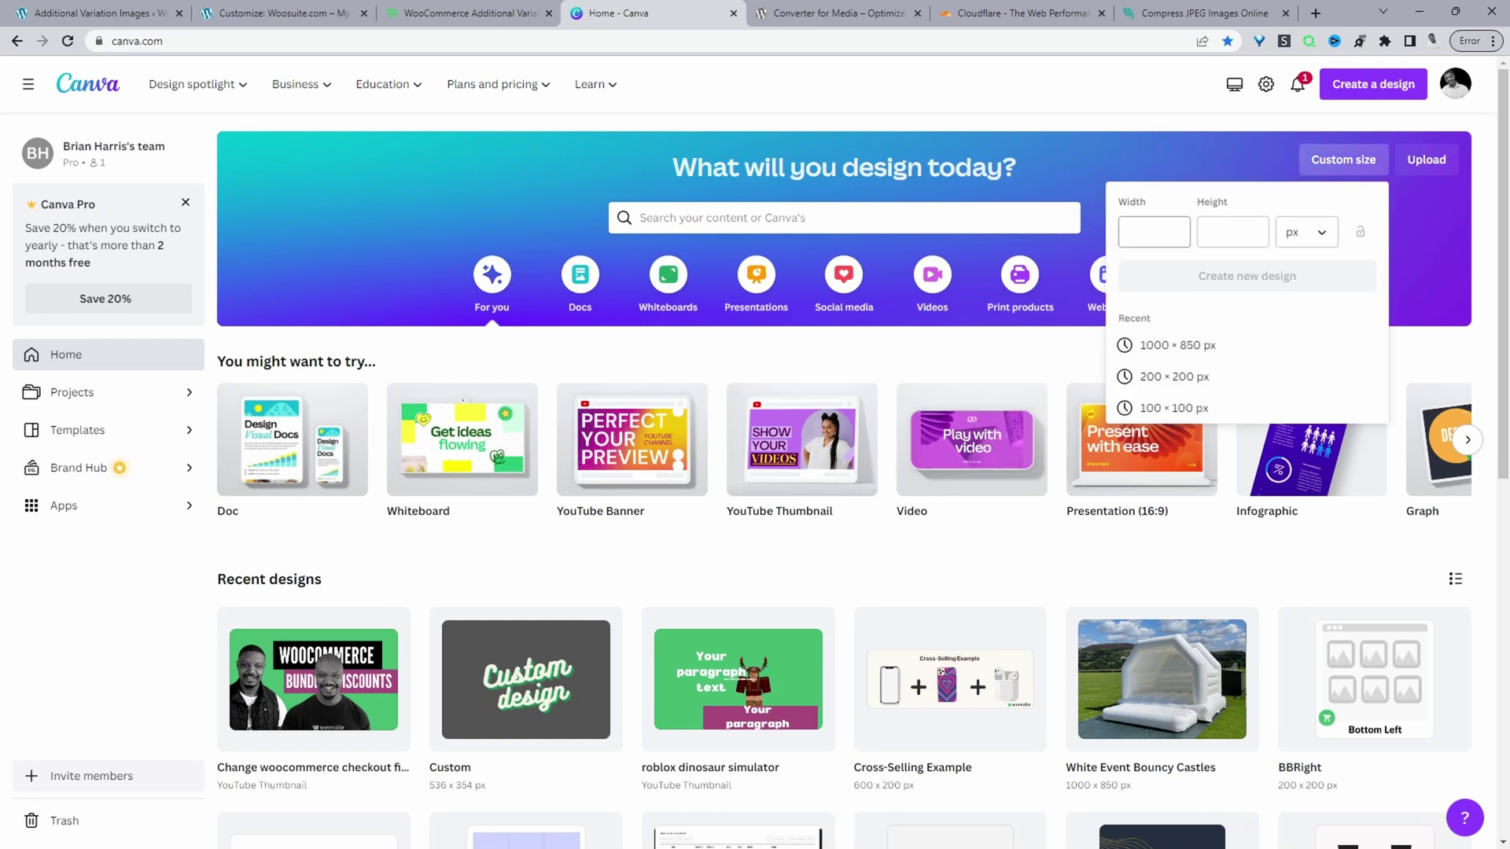
click(1156, 233)
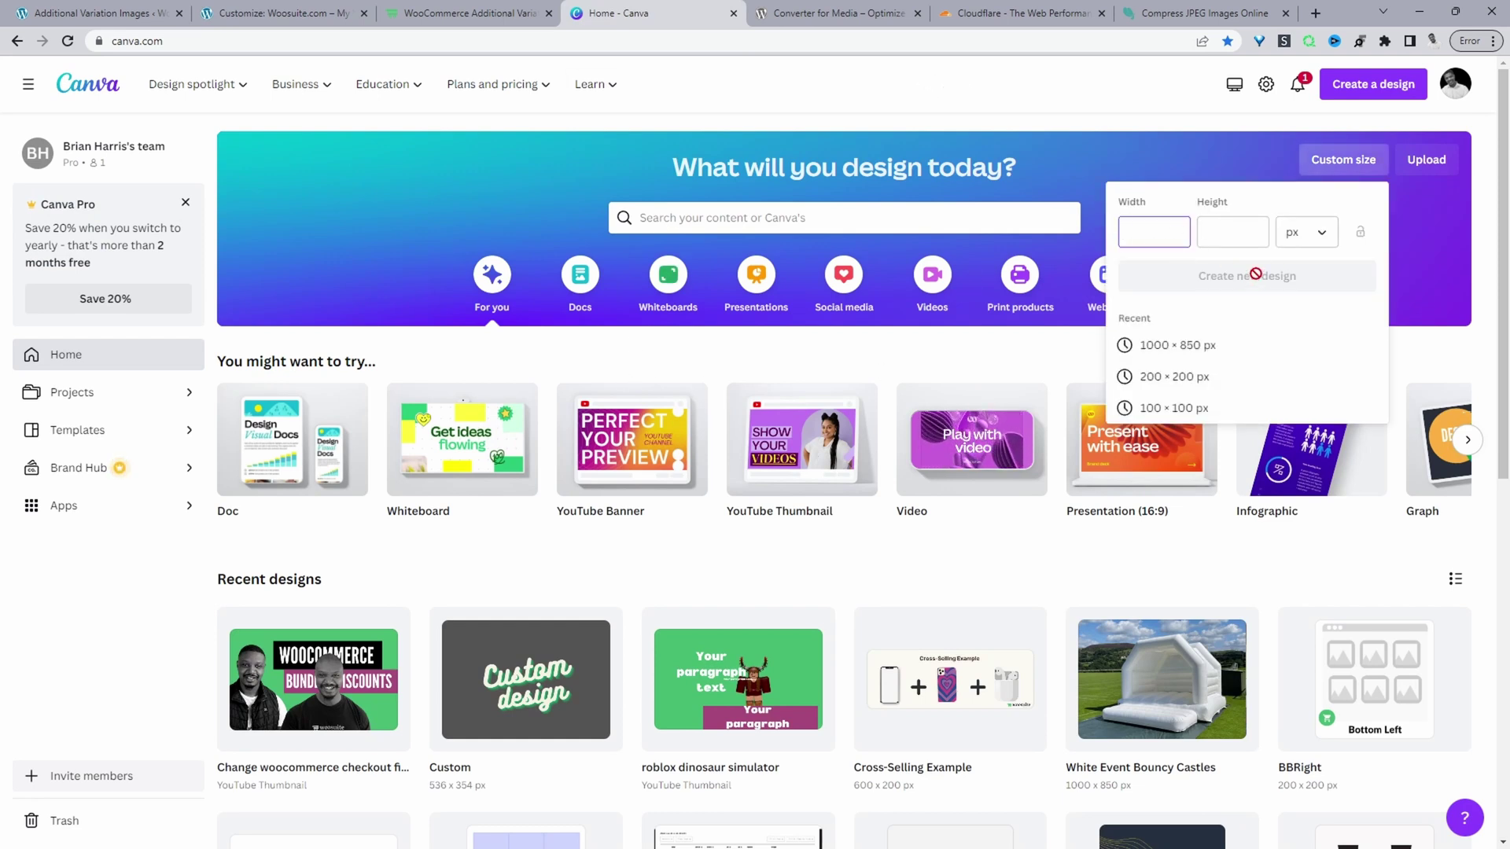
text(410)
key(Tab)
text(350)
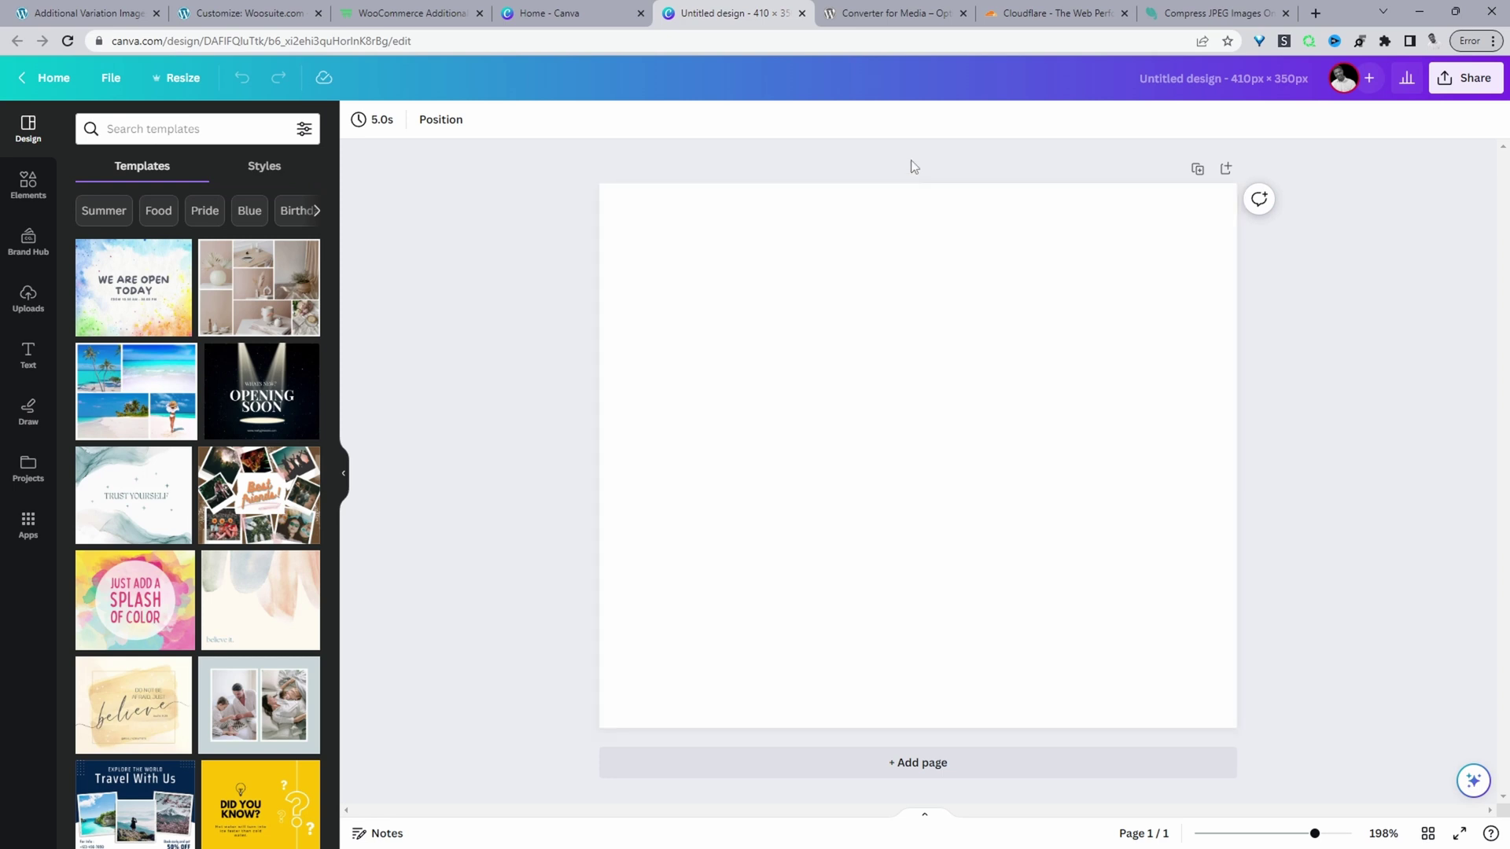
Look over Compress JPEG's Upload Files area, then switch to the Converter for Media plugin page
click(1203, 14)
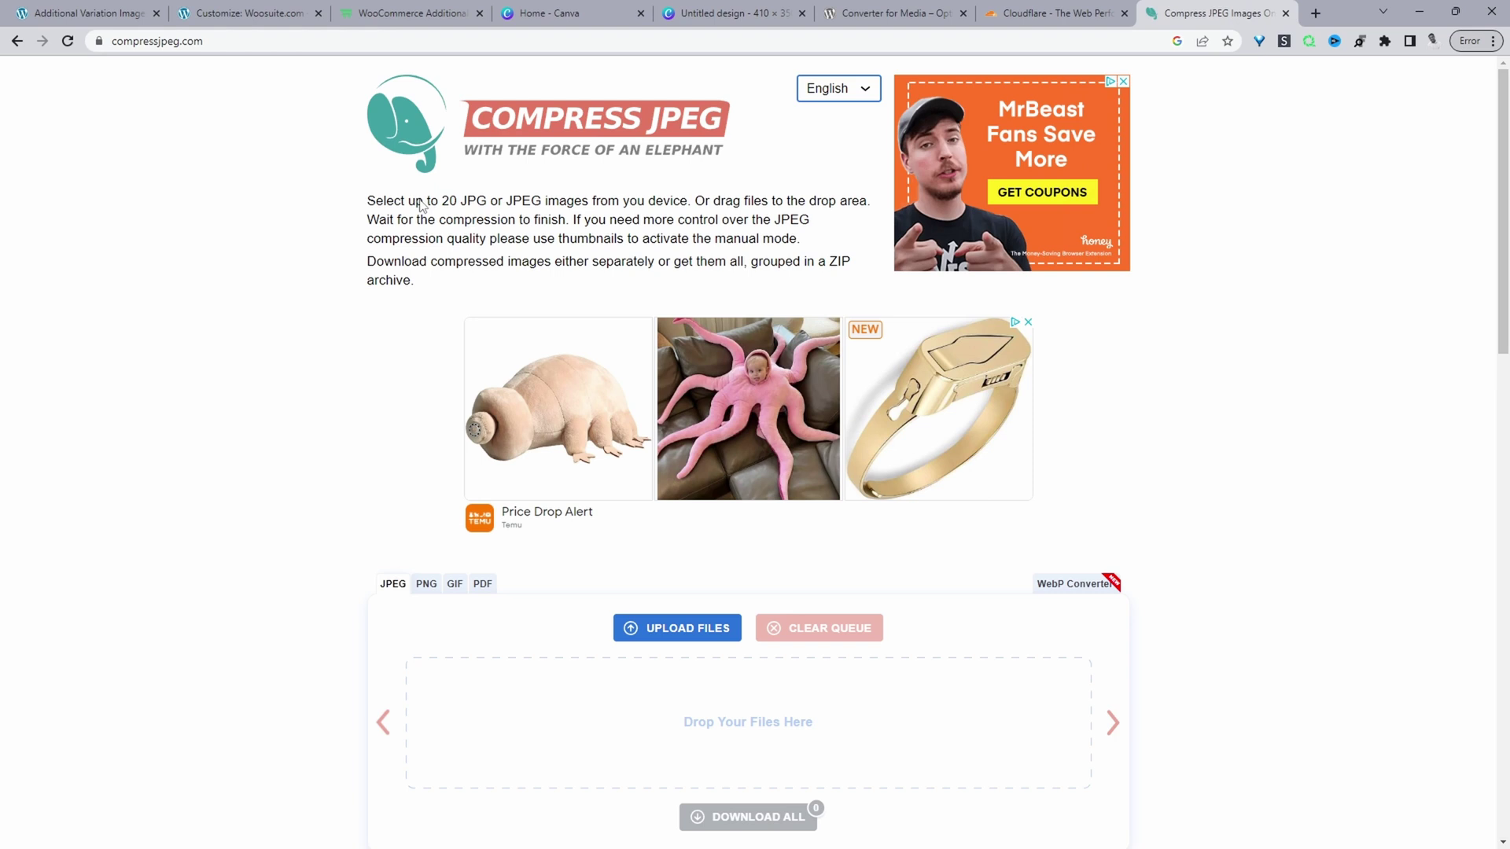
scroll(425, 206, down, 2)
scroll(541, 288, up, 2)
scroll(1088, 431, down, 4)
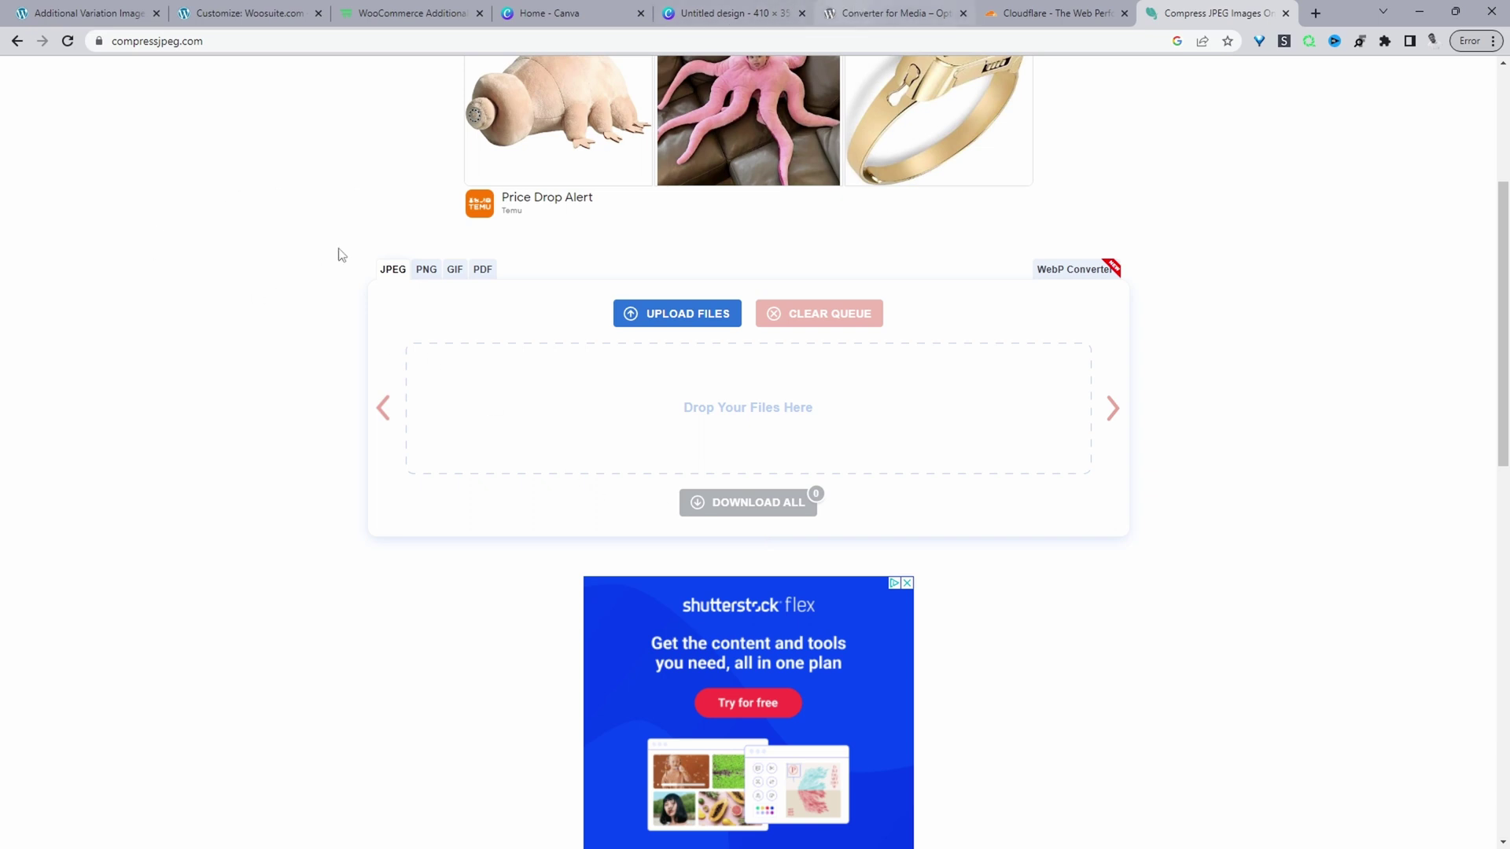
key(ctrl+6)
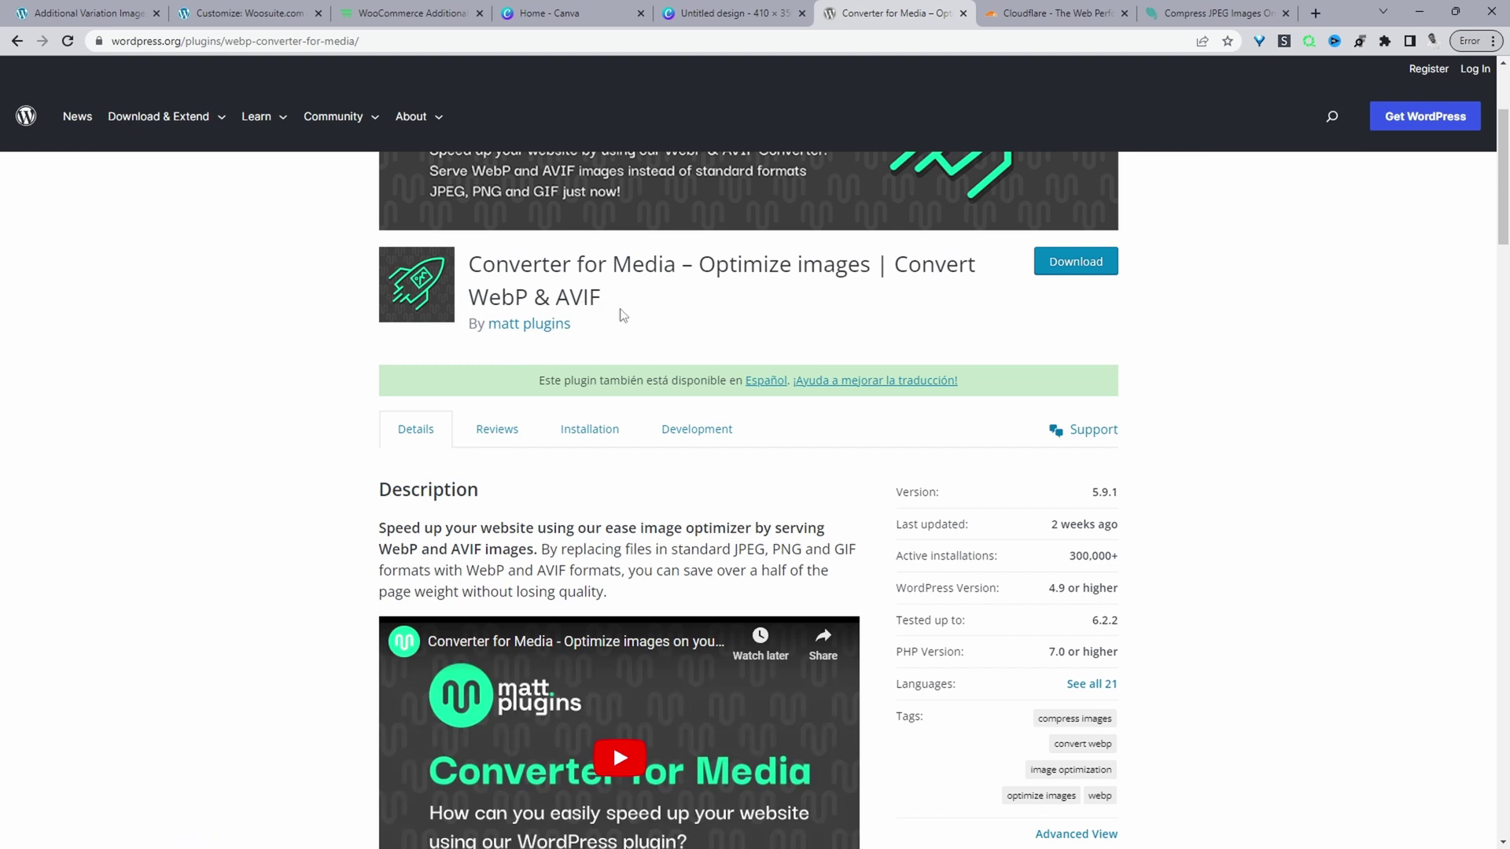
scroll(621, 312, up, 2)
double_click(498, 455)
scroll(498, 455, down, 1)
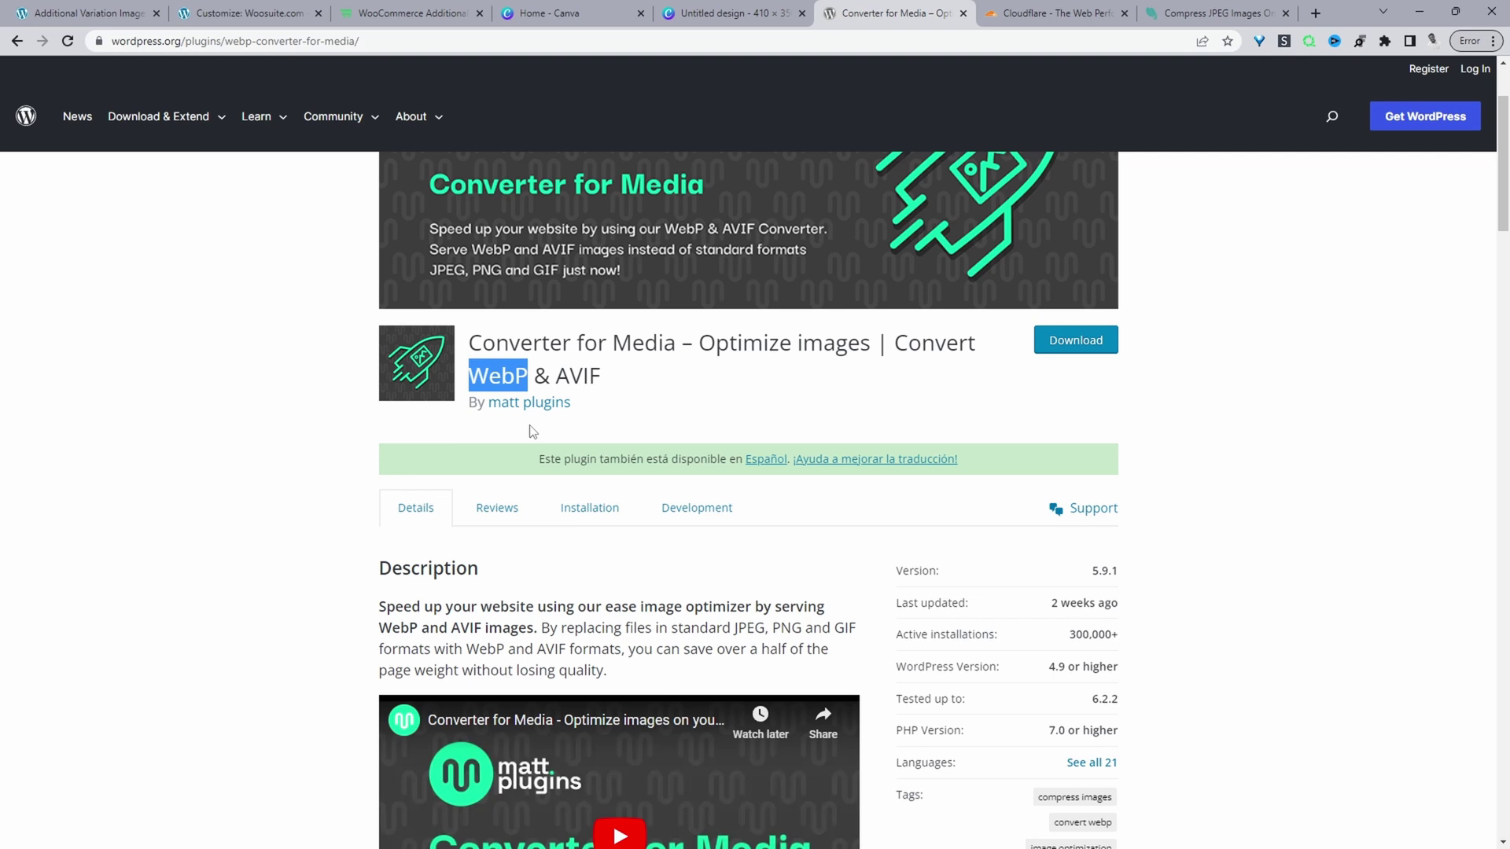
scroll(531, 431, down, 3)
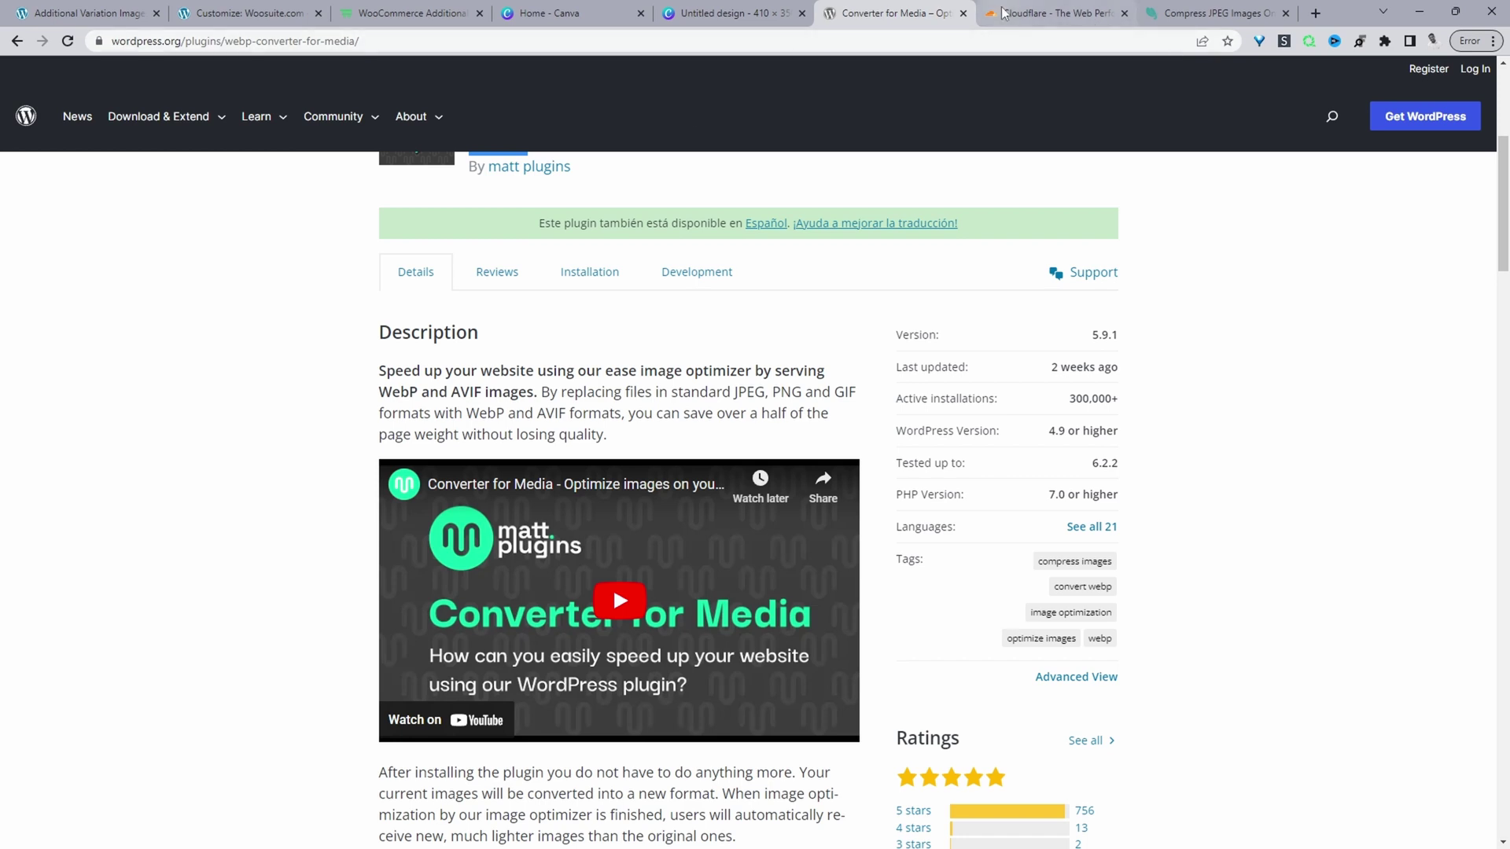
Switch to the cloudflare.com home page presenting its global network
click(1025, 13)
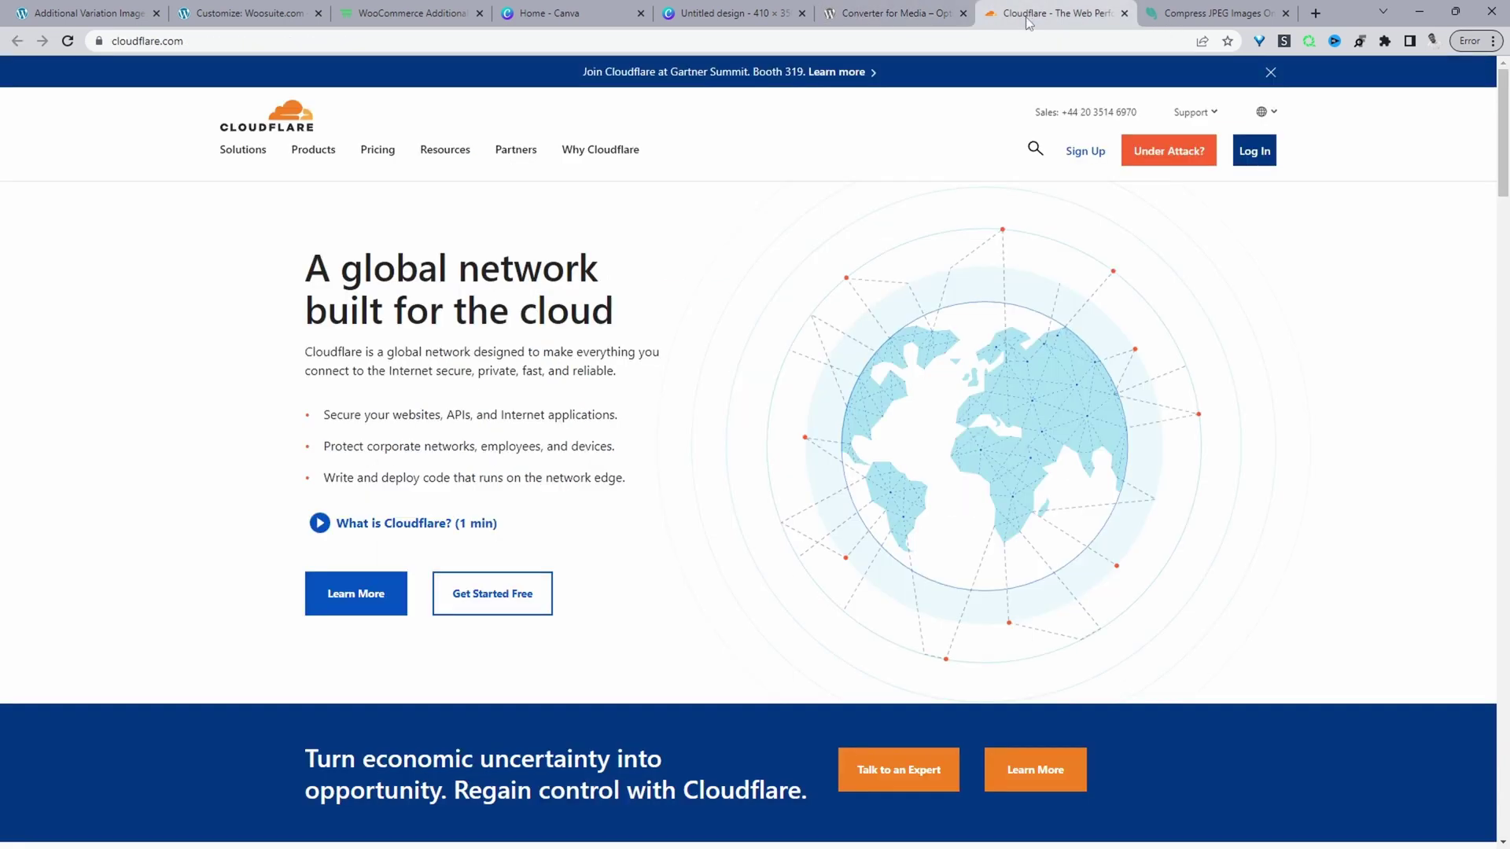